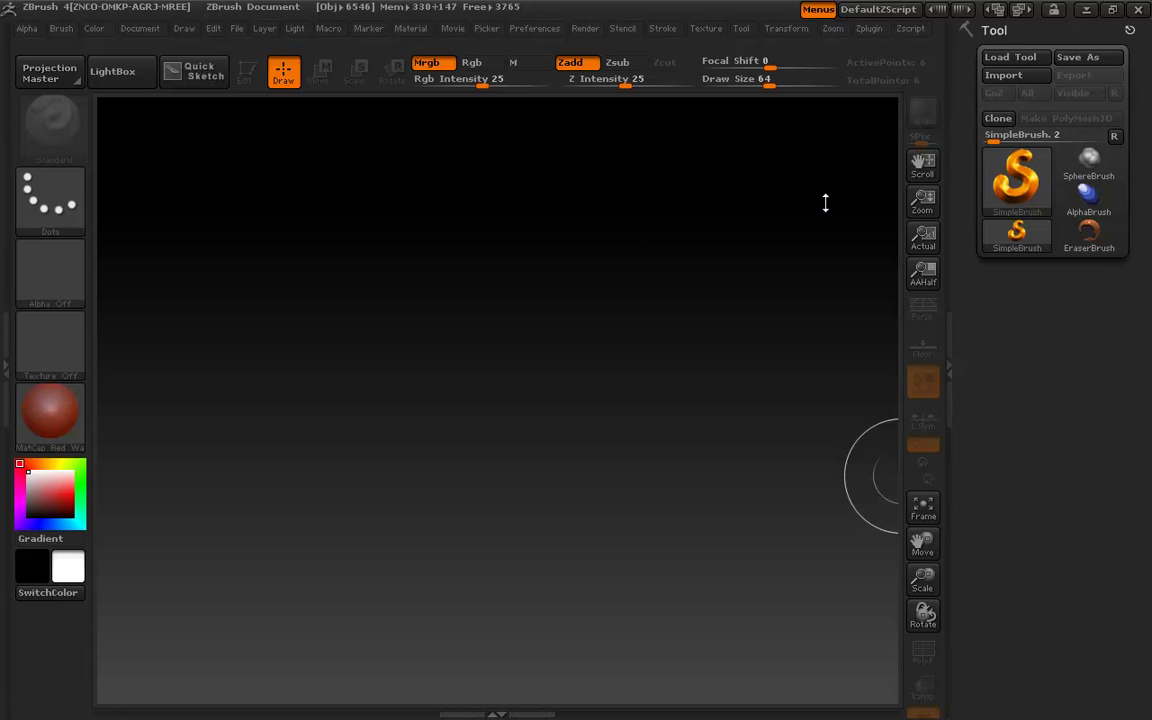
Load ZSphere from the 3D Meshes tool list and draw a large ZSphere in the canvas centre
{"action": "left_click", "coordinate": [1020, 185]}
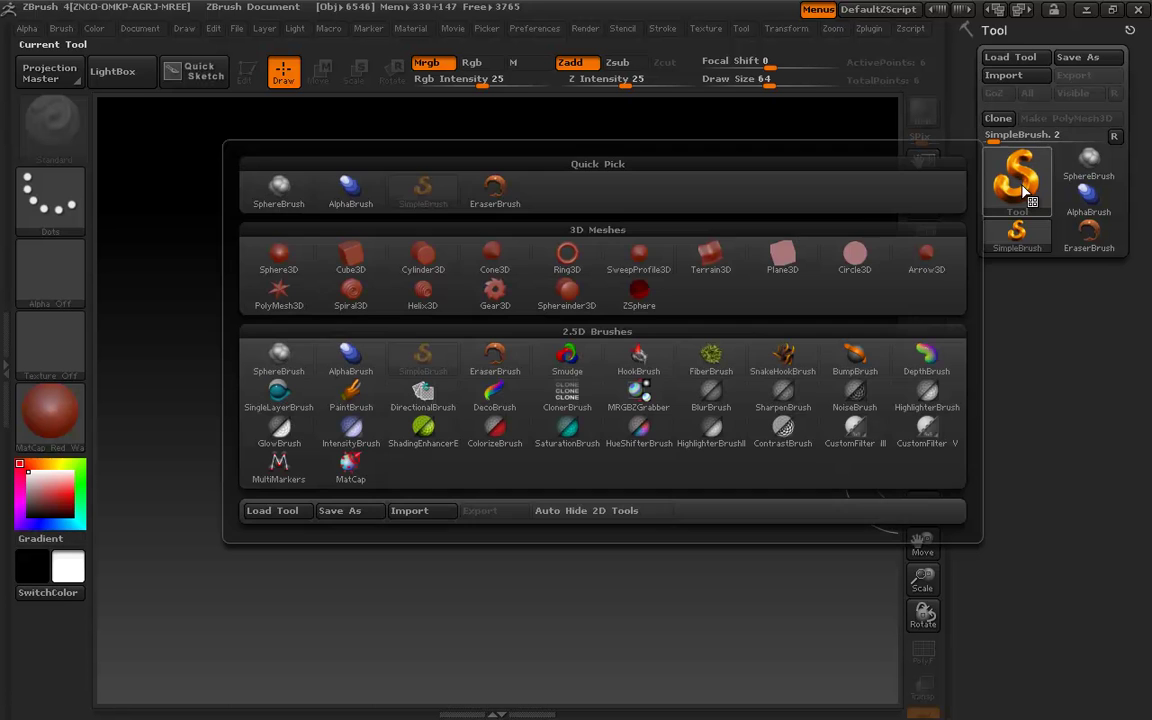
{"action": "left_click", "coordinate": [1025, 190]}
{"action": "left_click", "coordinate": [1022, 185]}
{"action": "mouse_move", "coordinate": [640, 295]}
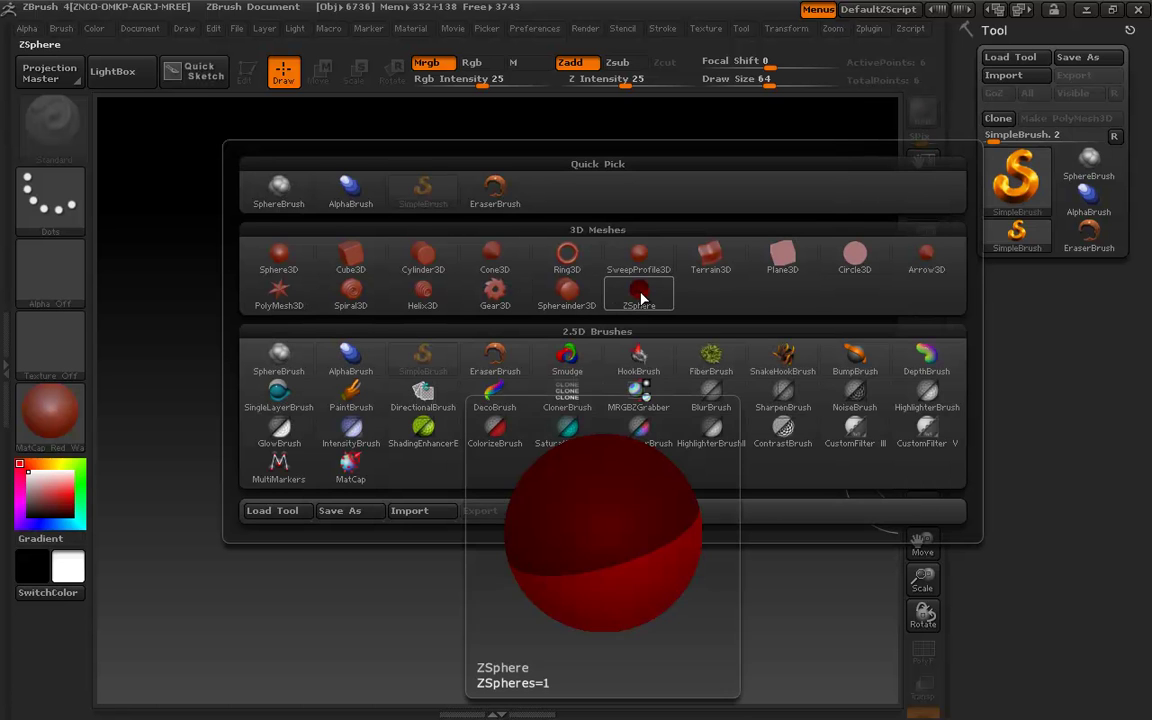
{"action": "left_click", "coordinate": [640, 297]}
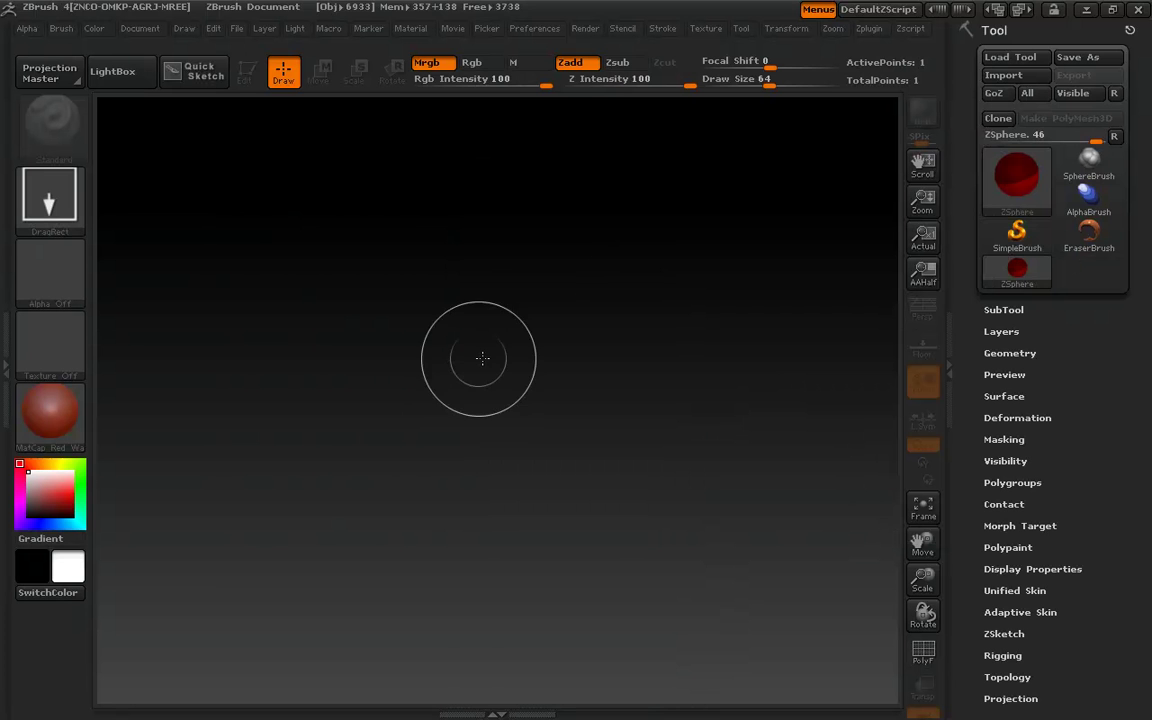
{"action": "mouse_move", "coordinate": [487, 348]}
{"action": "left_mouse_down"}
{"action": "mouse_move", "coordinate": [483, 586]}
{"action": "mouse_move", "coordinate": [714, 588]}
{"action": "mouse_move", "coordinate": [411, 180]}
{"action": "mouse_move", "coordinate": [589, 602]}
{"action": "mouse_move", "coordinate": [774, 468]}
{"action": "mouse_move", "coordinate": [325, 277]}
{"action": "mouse_move", "coordinate": [643, 617]}
{"action": "mouse_move", "coordinate": [270, 597]}
{"action": "mouse_move", "coordinate": [225, 575]}
{"action": "mouse_move", "coordinate": [225, 585]}
{"action": "left_mouse_up"}
{"action": "key", "text": "t"}
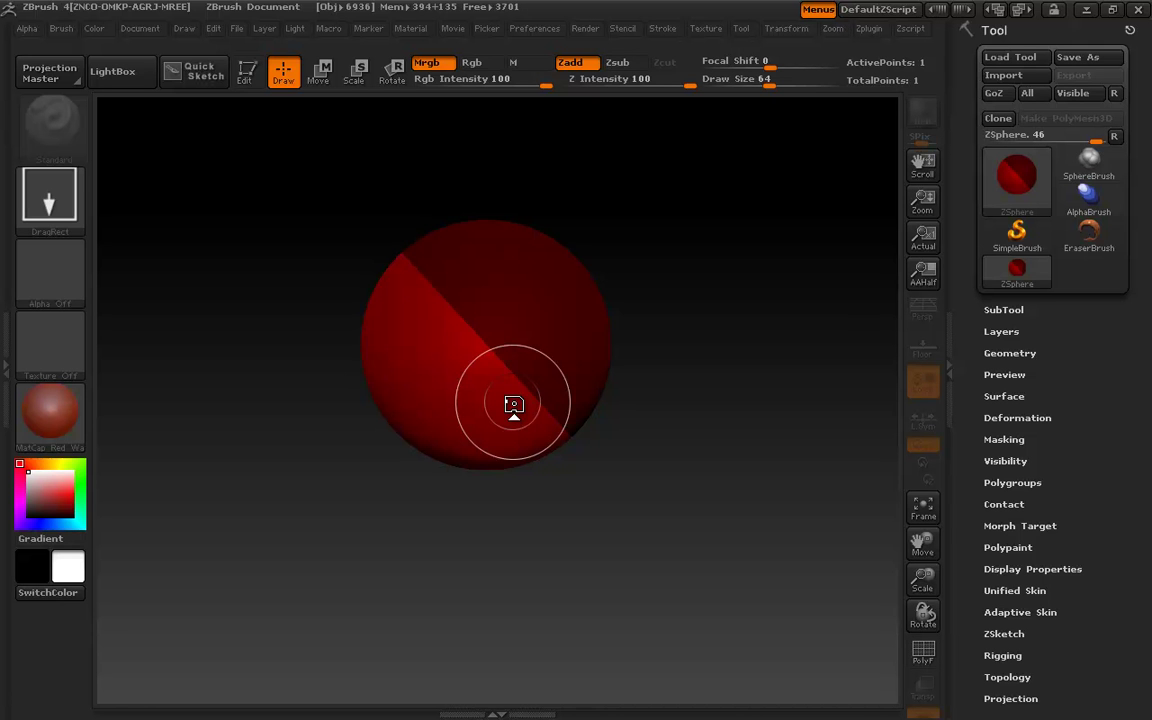
Turn on Edit mode for the ZSphere and rotate the view so it faces the viewer
{"action": "left_click", "coordinate": [246, 78]}
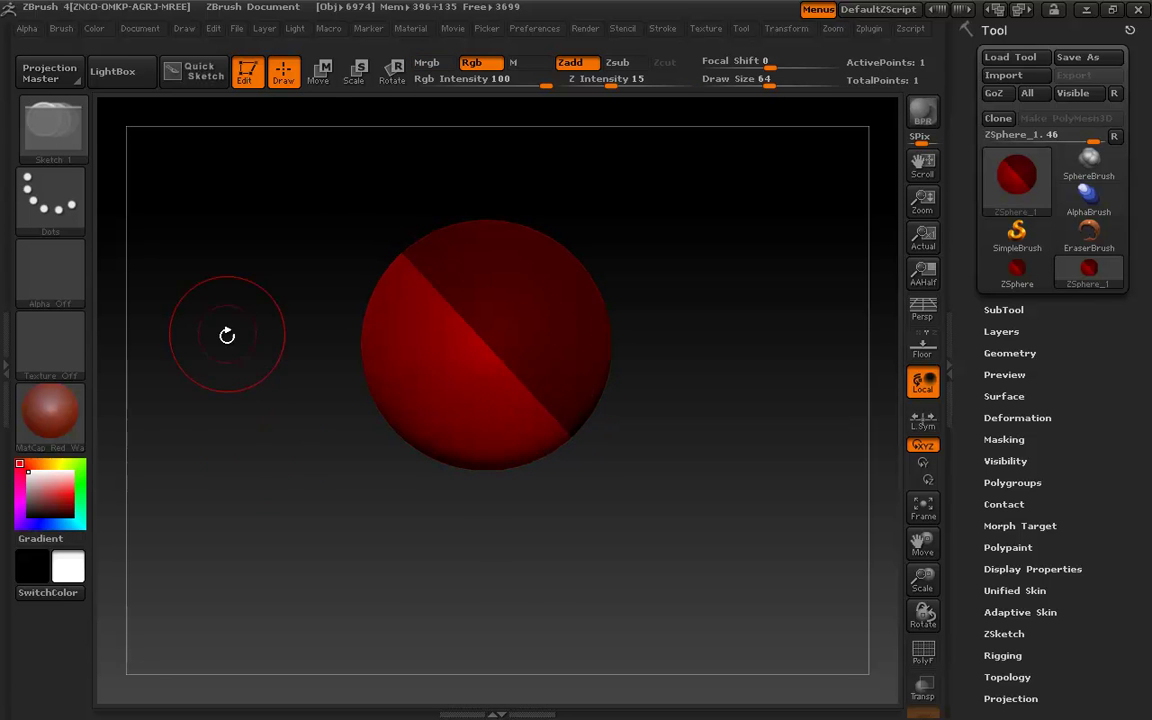
{"action": "mouse_move", "coordinate": [266, 301]}
{"action": "left_mouse_down"}
{"action": "mouse_move", "coordinate": [296, 388]}
{"action": "mouse_move", "coordinate": [381, 432]}
{"action": "mouse_move", "coordinate": [363, 507]}
{"action": "mouse_move", "coordinate": [325, 502]}
{"action": "mouse_move", "coordinate": [432, 527]}
{"action": "mouse_move", "coordinate": [625, 465]}
{"action": "mouse_move", "coordinate": [641, 486]}
{"action": "left_mouse_up"}
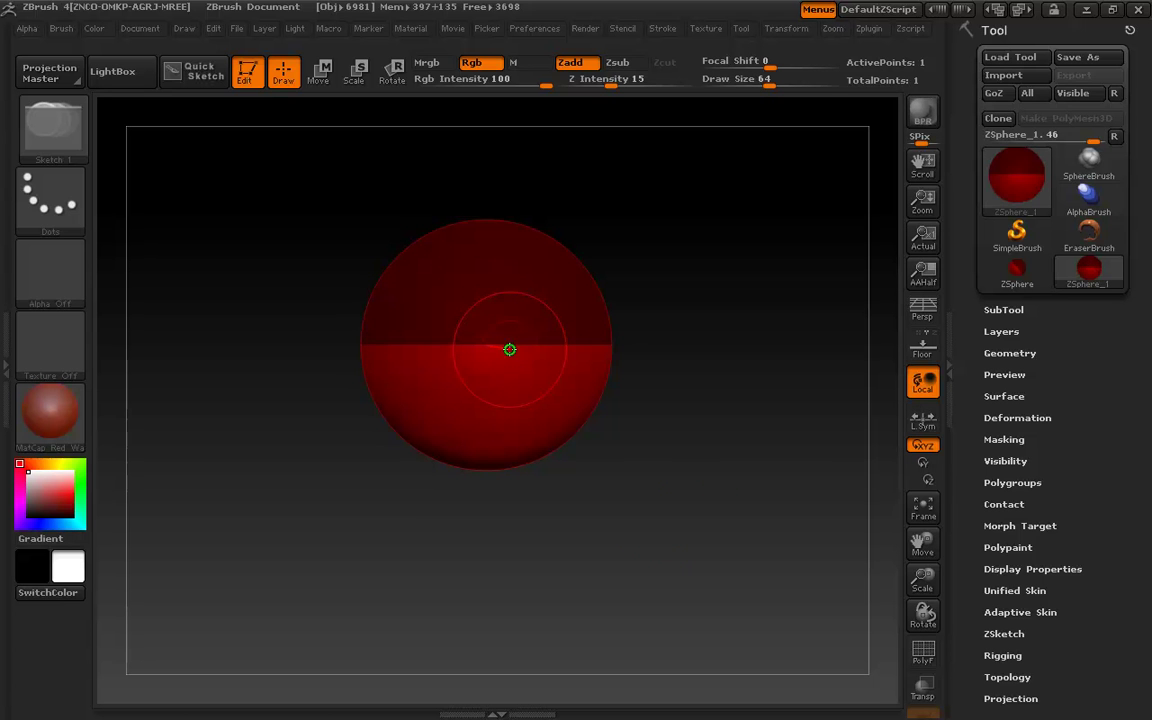
{"action": "left_click_drag", "start_coordinate": [309, 514], "coordinate": [527, 391]}
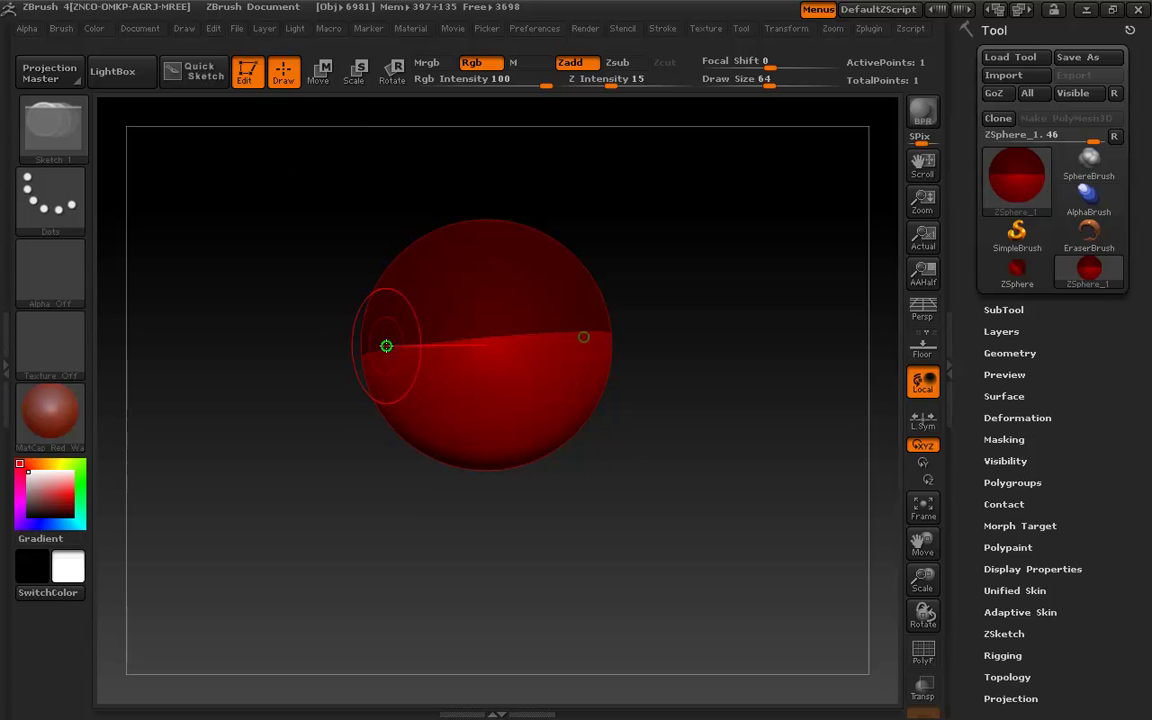
Preview the ZSphere as a skinned mesh, turn it to inspect, then return to the plain ZSphere
{"action": "key", "text": "a"}
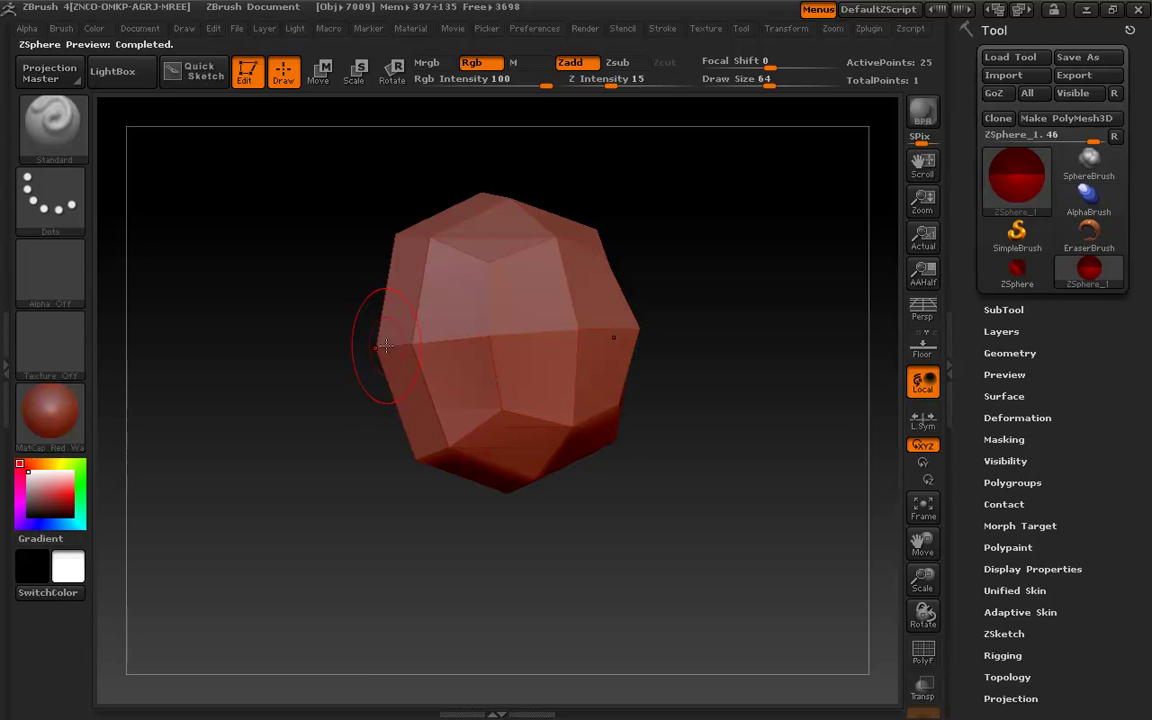
{"action": "left_click_drag", "start_coordinate": [388, 500], "coordinate": [359, 568]}
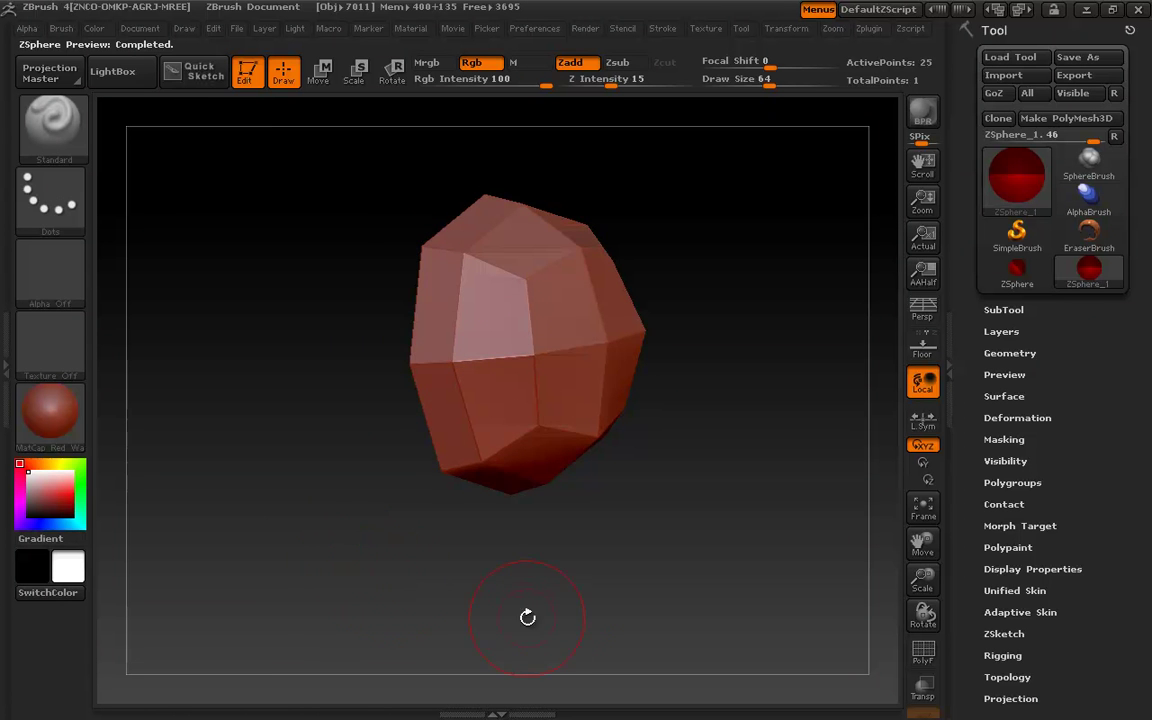
{"action": "left_click_drag", "start_coordinate": [474, 555], "coordinate": [548, 553]}
{"action": "key", "text": "a"}
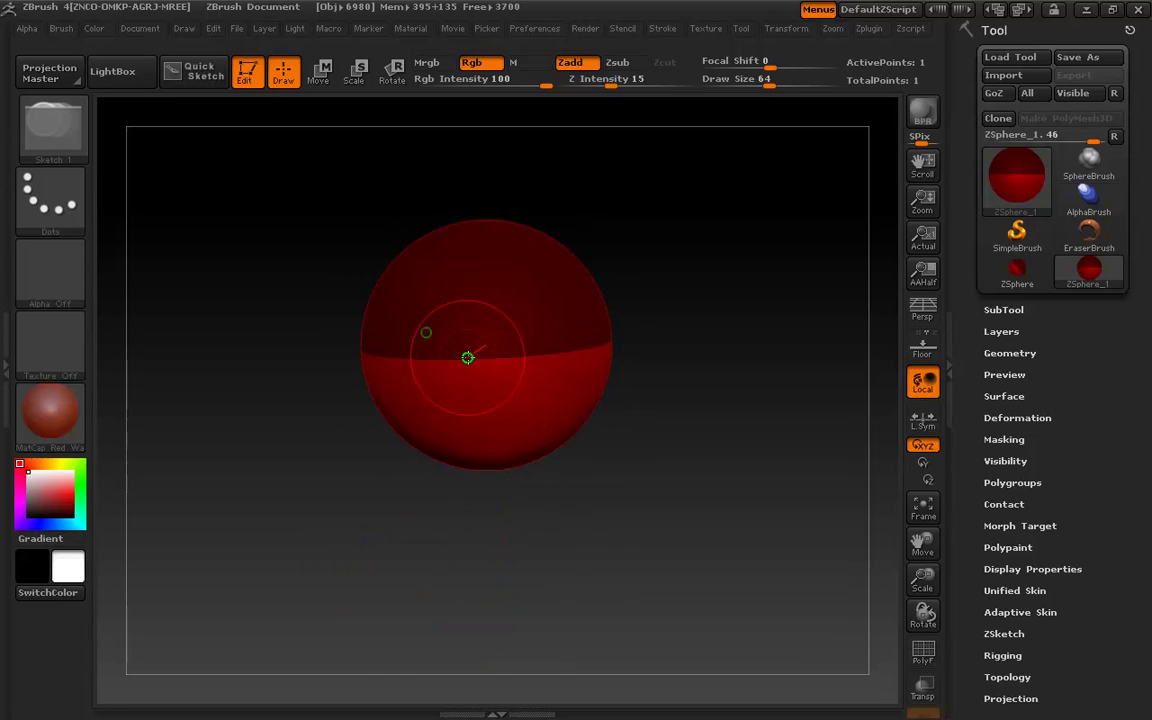
Add mirrored child ZSpheres on both sides of the root and preview the three-sphere chain
{"action": "left_click_drag", "start_coordinate": [508, 358], "coordinate": [548, 411]}
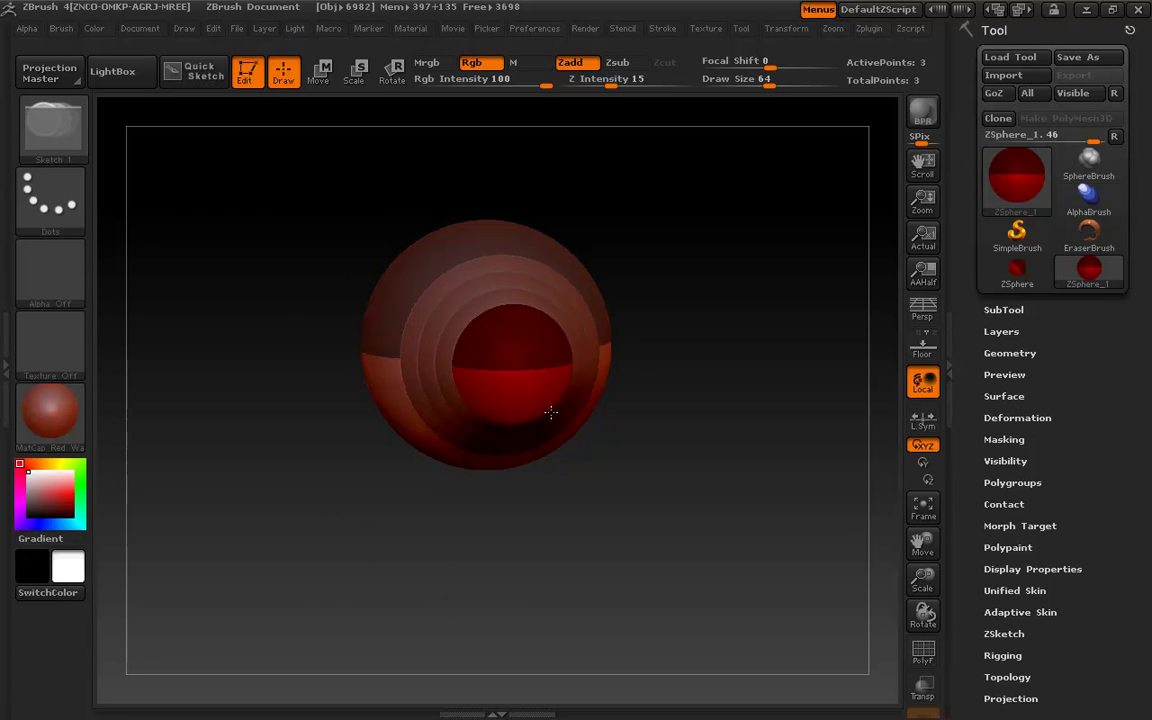
{"action": "left_click_drag", "start_coordinate": [424, 514], "coordinate": [571, 536]}
{"action": "key", "text": "a"}
{"action": "key", "text": "a"}
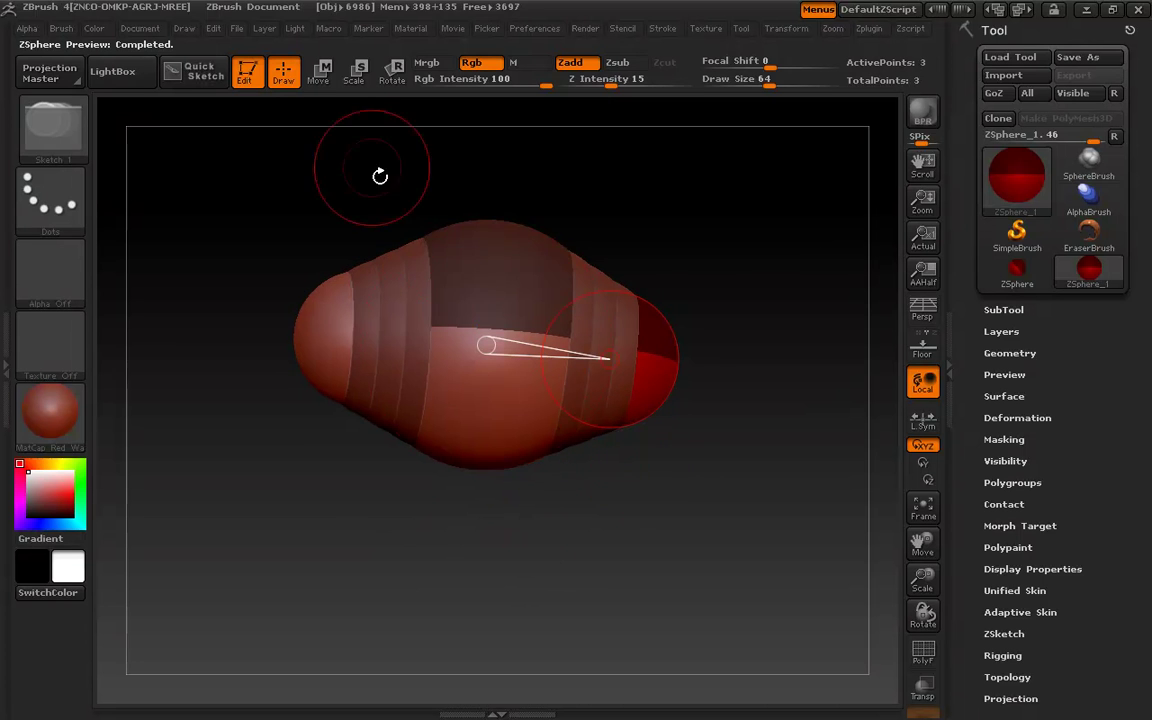
In Move mode, stretch the chain's ends outward and pull them down into a boomerang bend
{"action": "left_click", "coordinate": [321, 72]}
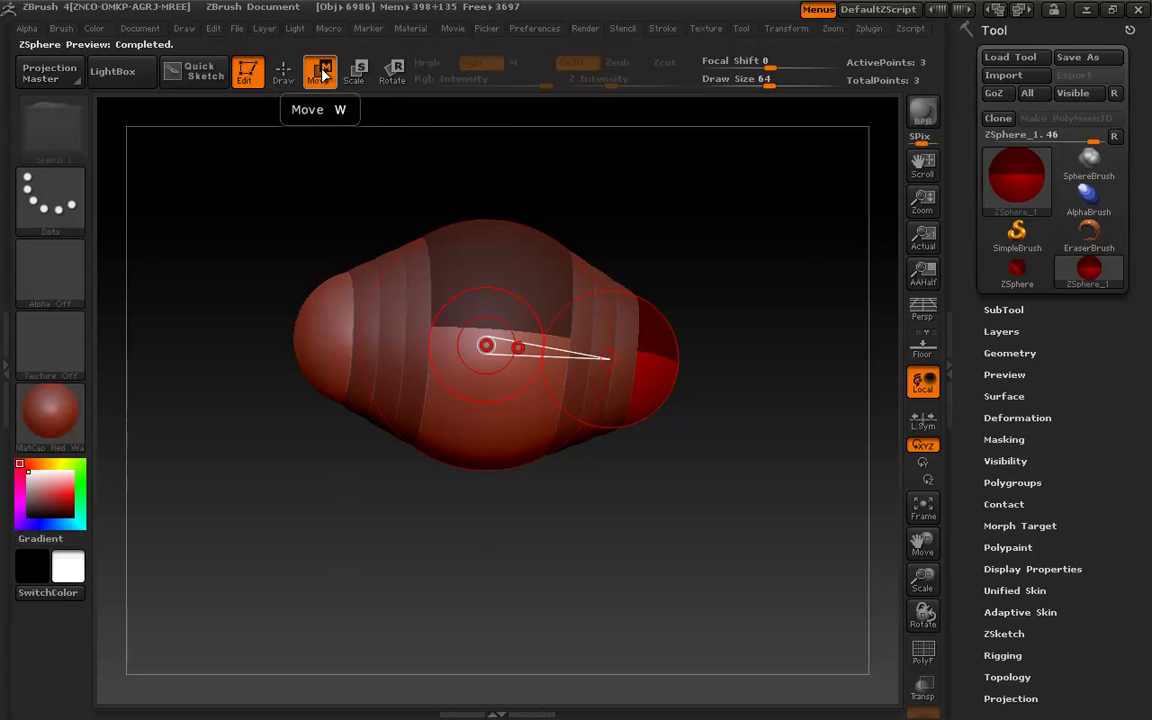
{"action": "left_click_drag", "start_coordinate": [665, 375], "coordinate": [848, 410]}
{"action": "left_click_drag", "start_coordinate": [679, 514], "coordinate": [554, 465], "text": "alt"}
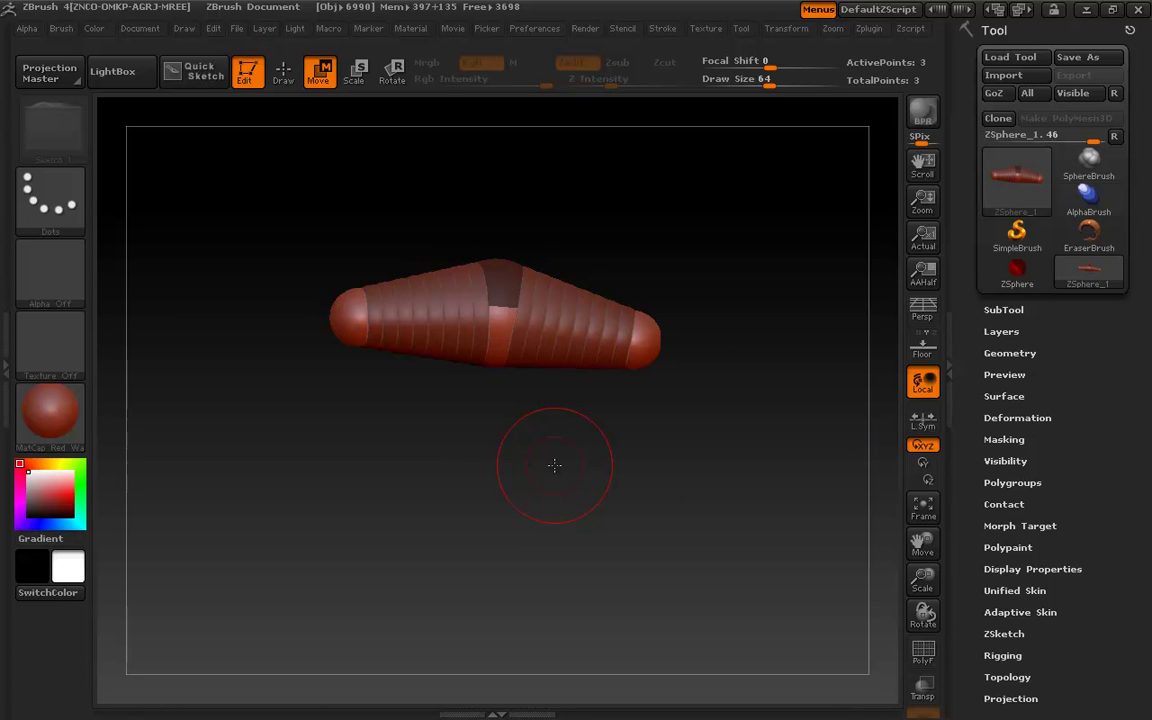
{"action": "left_click_drag", "start_coordinate": [555, 467], "coordinate": [576, 446], "text": "alt"}
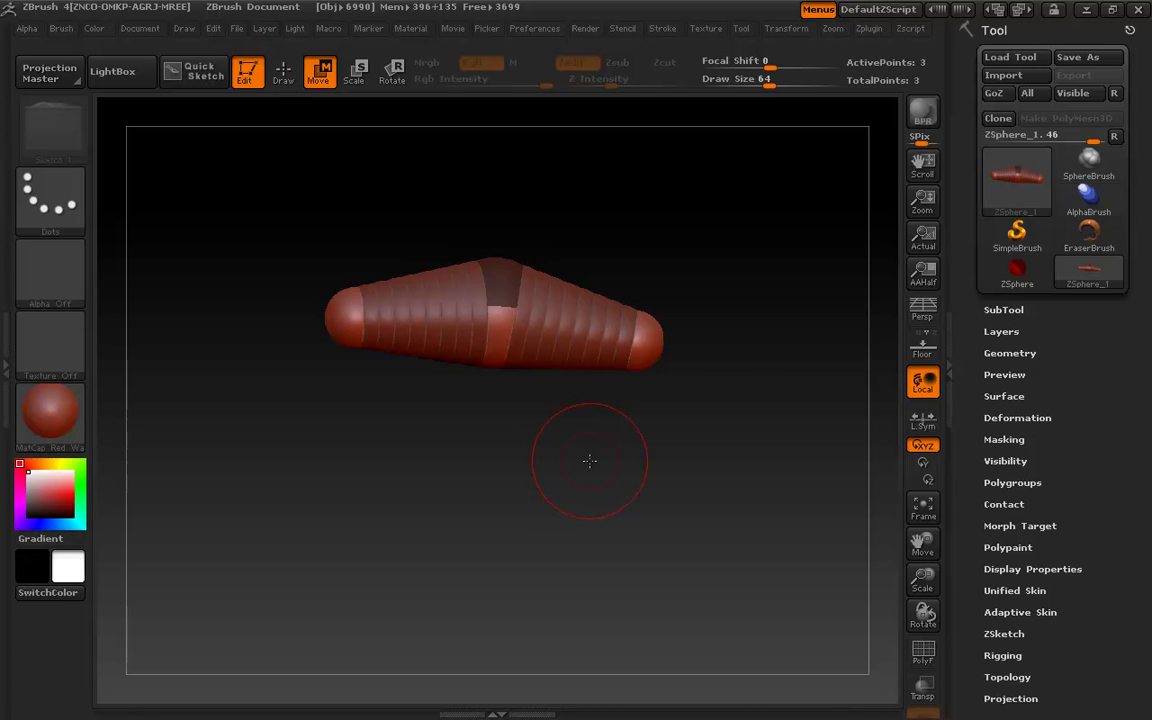
{"action": "mouse_move", "coordinate": [589, 460]}
{"action": "left_mouse_down"}
{"action": "mouse_move", "coordinate": [411, 437]}
{"action": "mouse_move", "coordinate": [626, 478]}
{"action": "mouse_move", "coordinate": [586, 478]}
{"action": "mouse_move", "coordinate": [572, 505]}
{"action": "mouse_move", "coordinate": [584, 494]}
{"action": "left_mouse_up"}
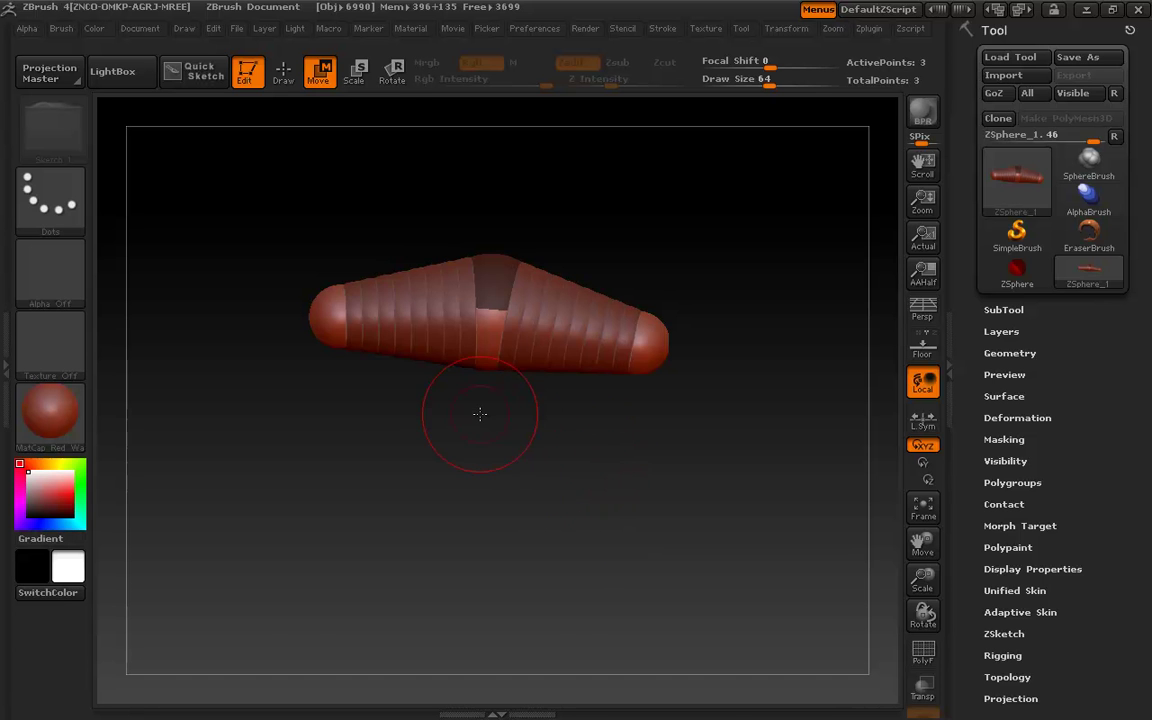
{"action": "left_click_drag", "start_coordinate": [652, 348], "coordinate": [766, 411]}
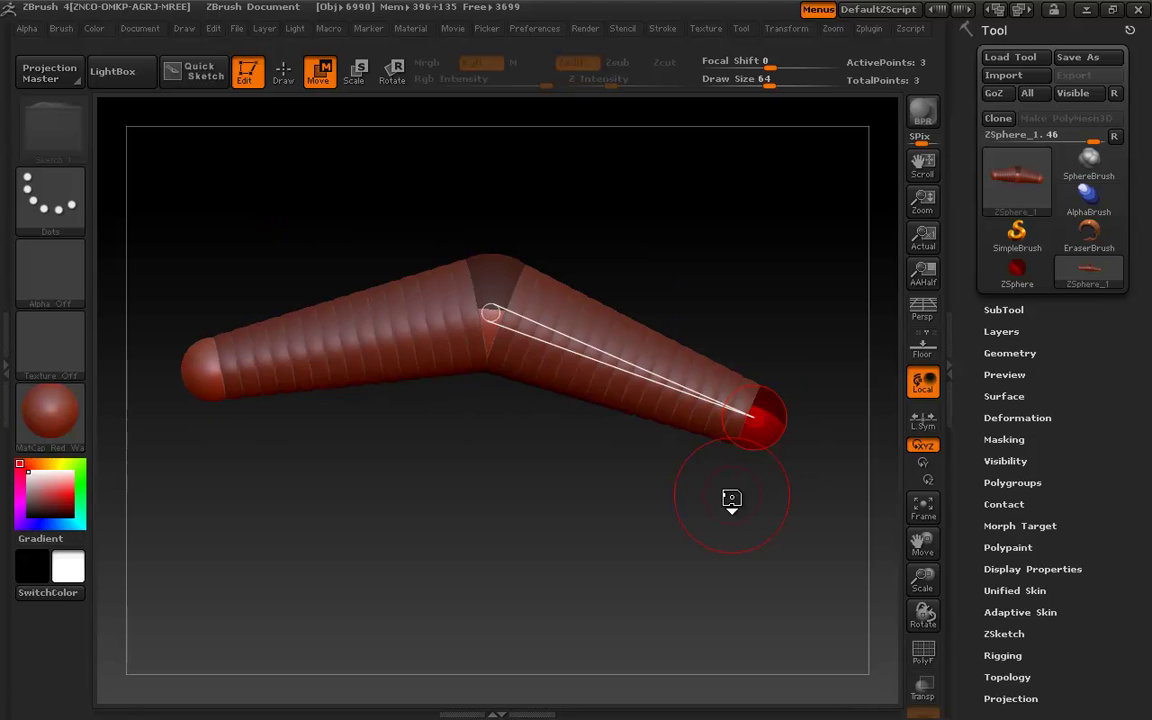
{"action": "key", "text": "a"}
{"action": "key", "text": "a"}
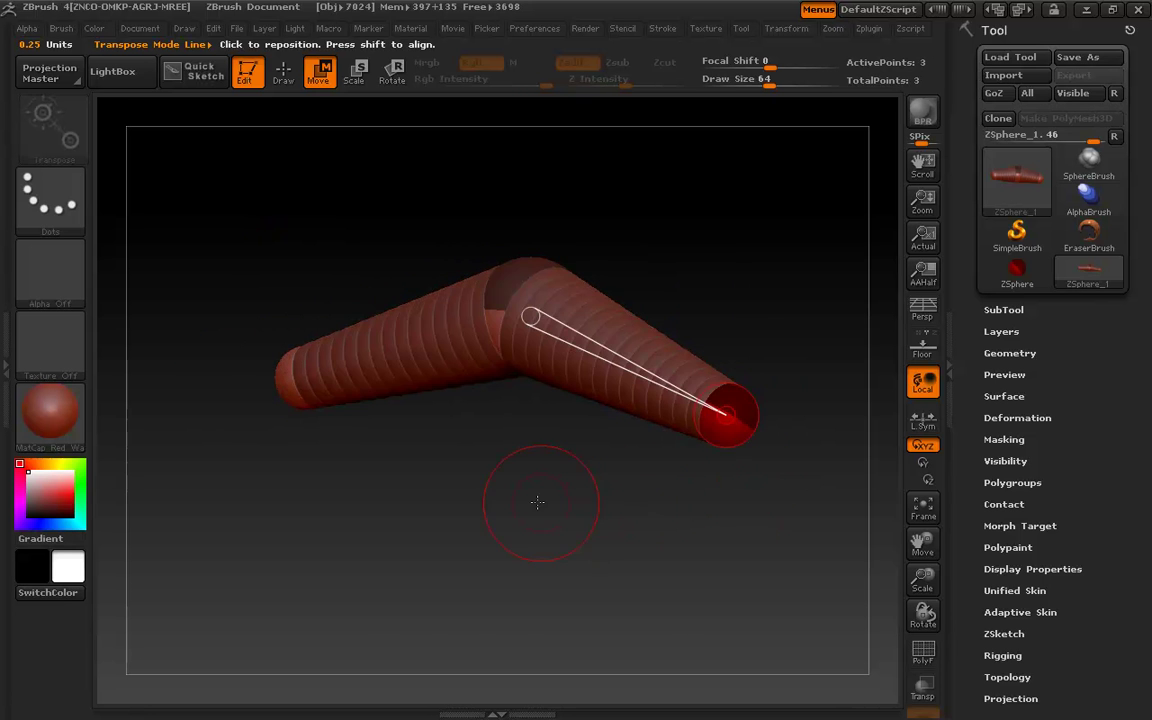
Scale the chain thicker from its right end, then shrink it back while checking the skin preview
{"action": "left_click", "coordinate": [357, 84]}
{"action": "left_click_drag", "start_coordinate": [771, 437], "coordinate": [805, 237]}
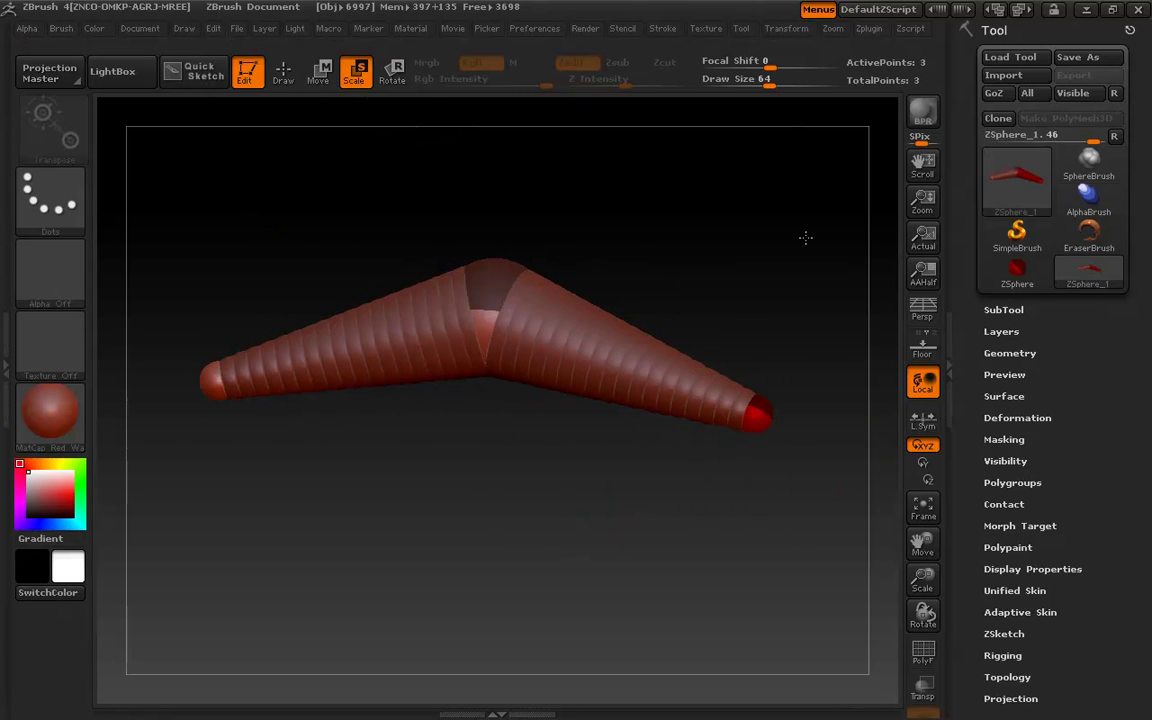
{"action": "left_click_drag", "start_coordinate": [759, 424], "coordinate": [766, 456]}
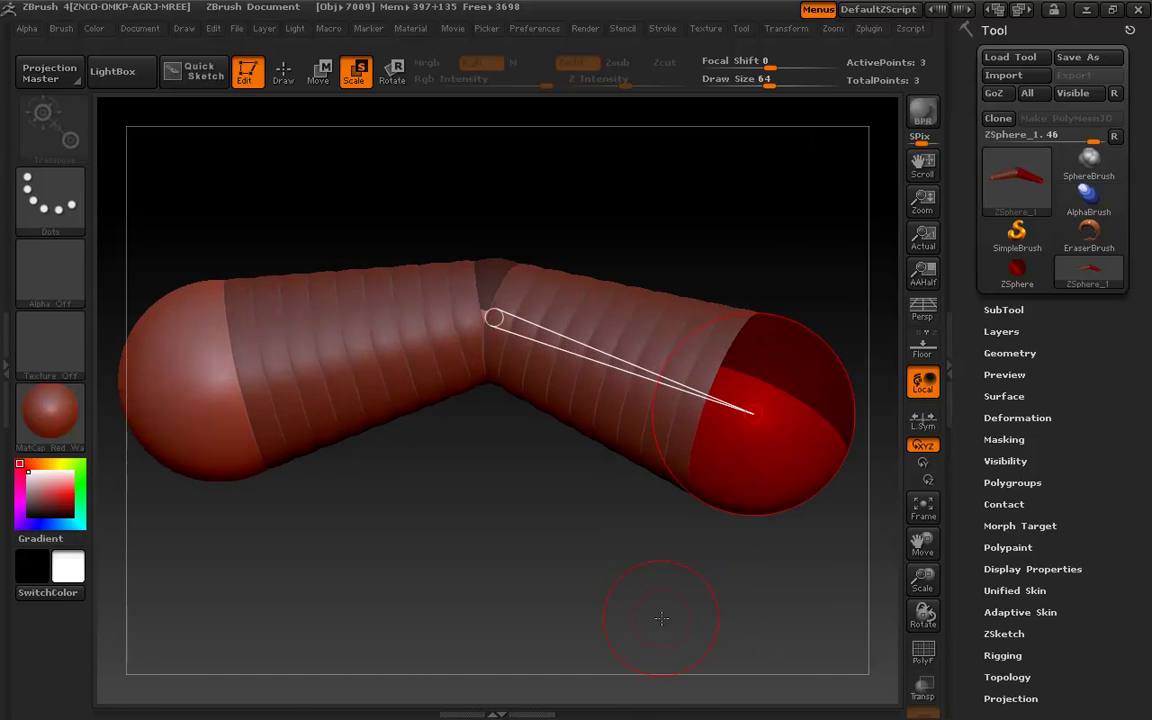
{"action": "key", "text": "a"}
{"action": "key", "text": "a"}
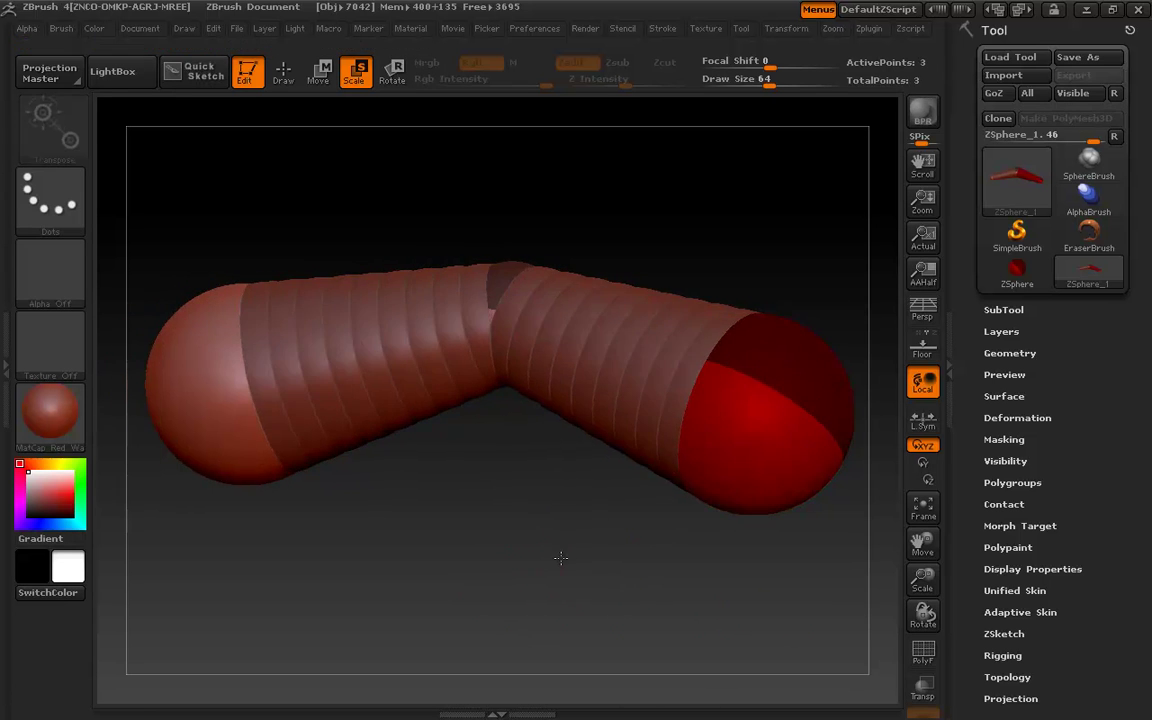
{"action": "mouse_move", "coordinate": [754, 424]}
{"action": "left_mouse_down"}
{"action": "mouse_move", "coordinate": [760, 465]}
{"action": "mouse_move", "coordinate": [760, 445]}
{"action": "left_mouse_up"}
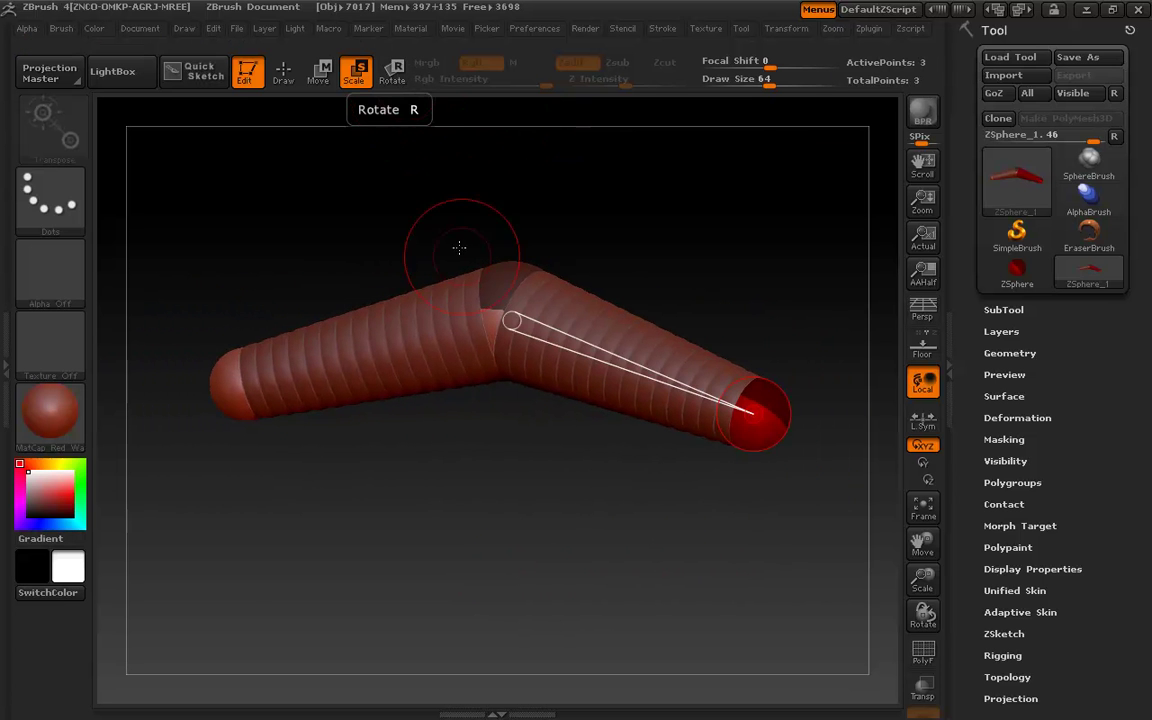
{"action": "key", "text": "a"}
{"action": "key", "text": "a"}
{"action": "key", "text": "a"}
{"action": "key", "text": "a"}
{"action": "key", "text": "a"}
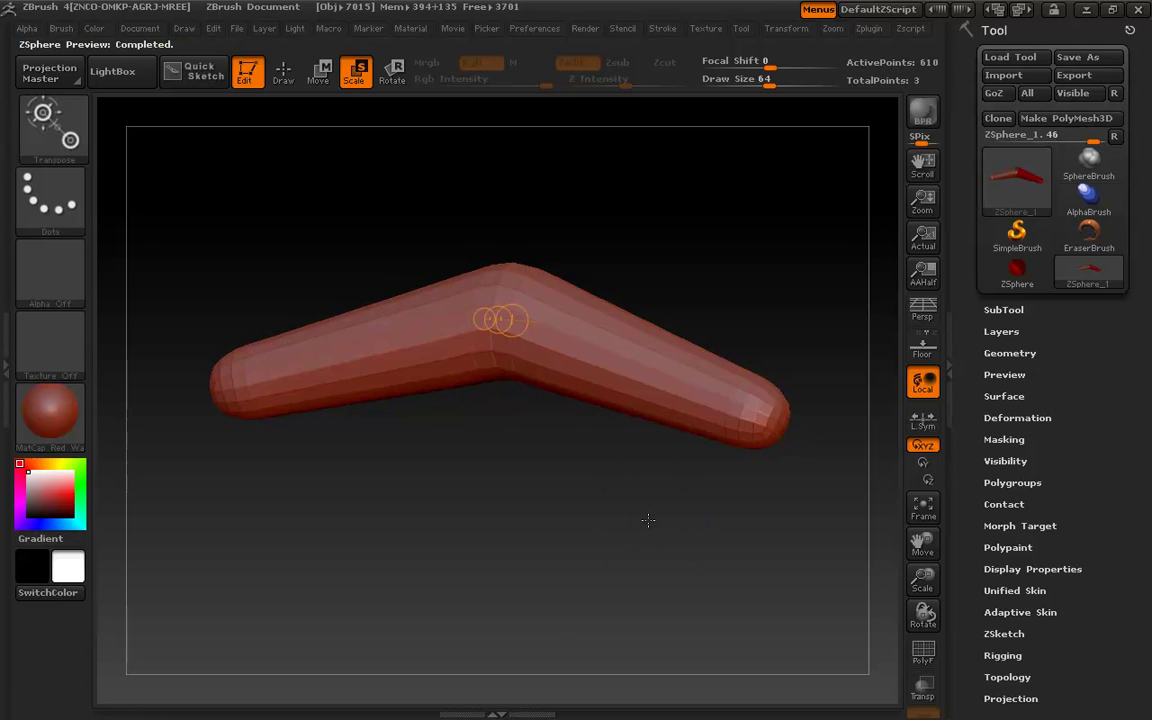
{"action": "key", "text": "a"}
{"action": "key", "text": "a"}
{"action": "key", "text": "a"}
{"action": "key", "text": "a"}
{"action": "key", "text": "a"}
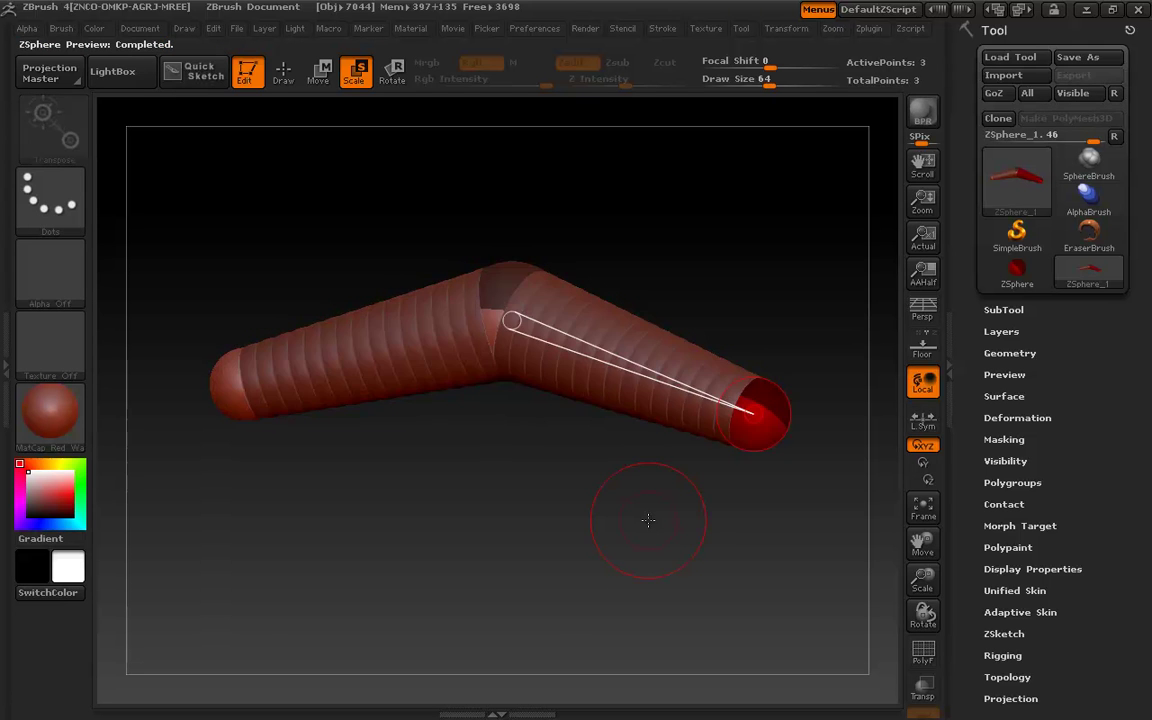
Rotate the tip ZSphere slightly and hide the skin preview to show the ZSphere chain
{"action": "left_click", "coordinate": [392, 72]}
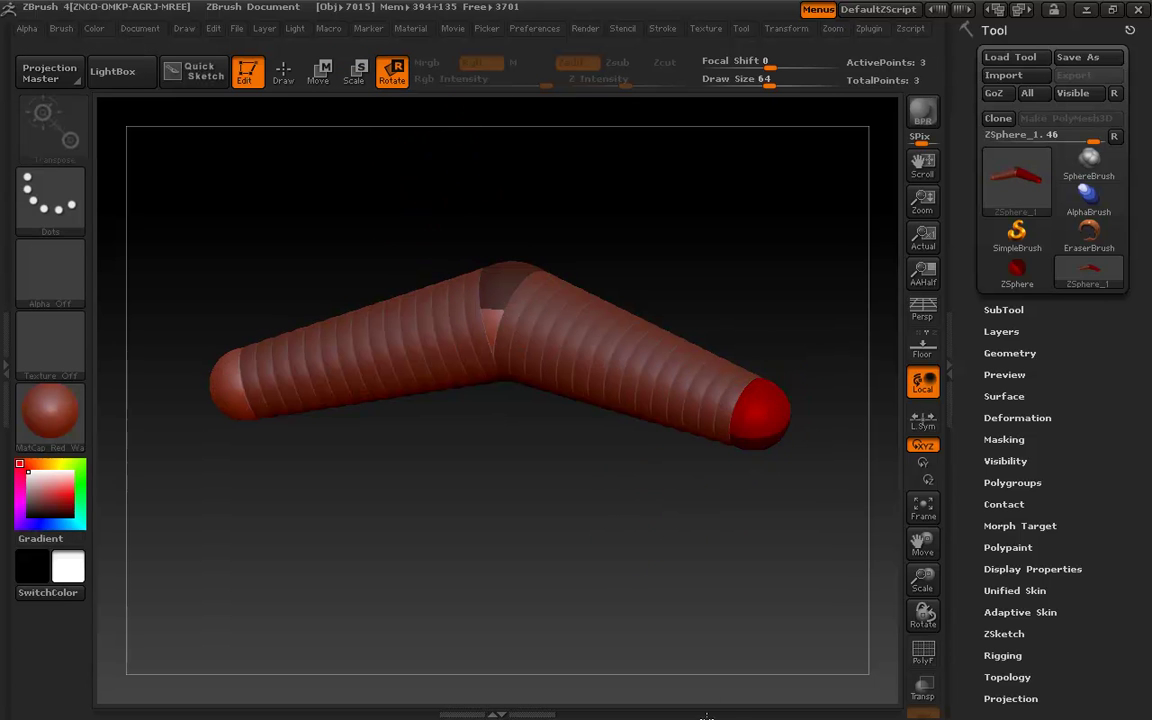
{"action": "mouse_move", "coordinate": [760, 406]}
{"action": "left_mouse_down"}
{"action": "mouse_move", "coordinate": [705, 655]}
{"action": "mouse_move", "coordinate": [762, 406]}
{"action": "mouse_move", "coordinate": [738, 481]}
{"action": "left_mouse_up"}
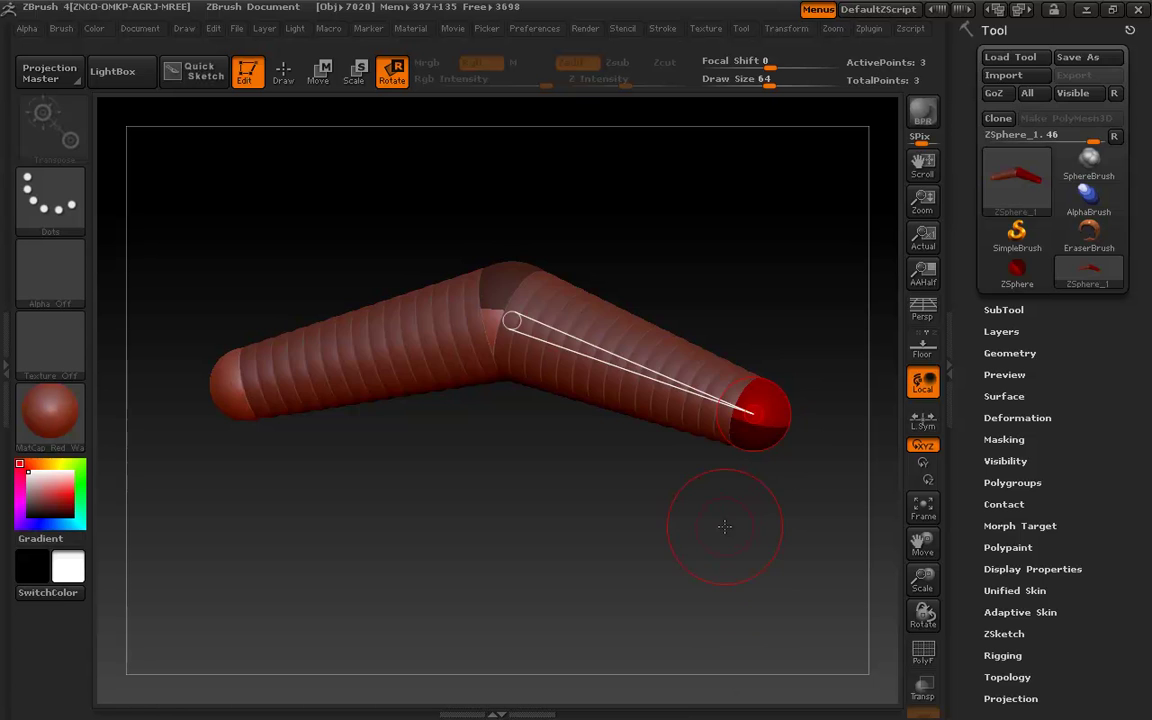
{"action": "key", "text": "a"}
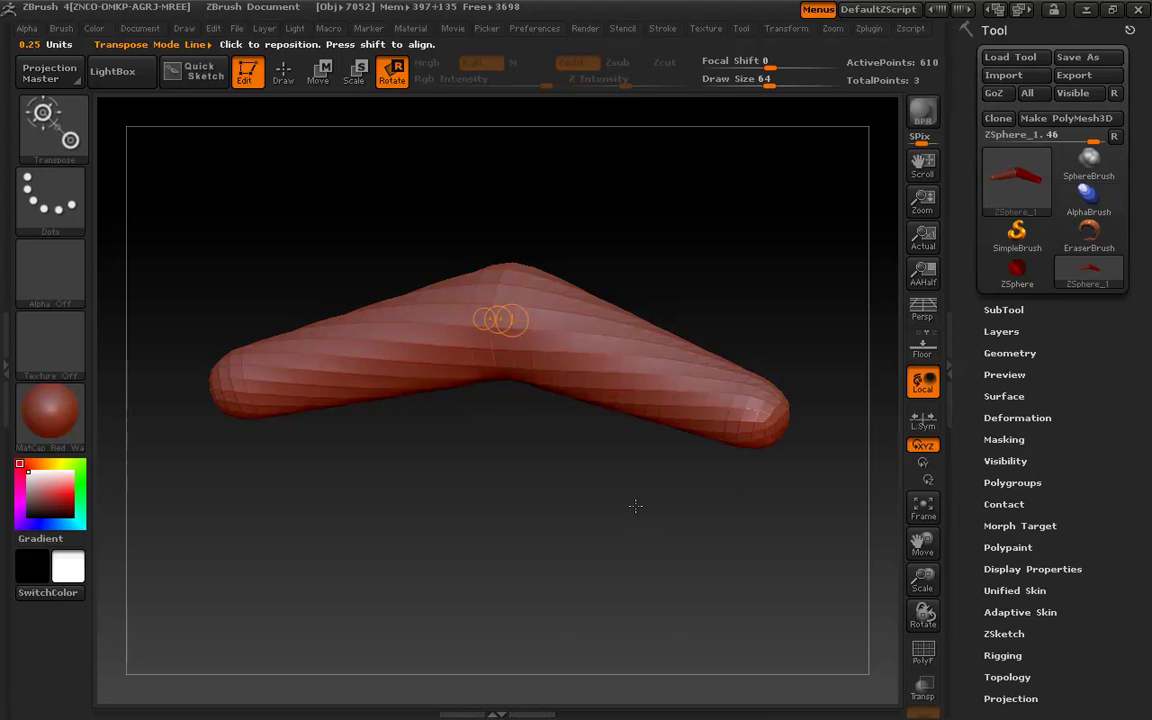
{"action": "key", "text": "a"}
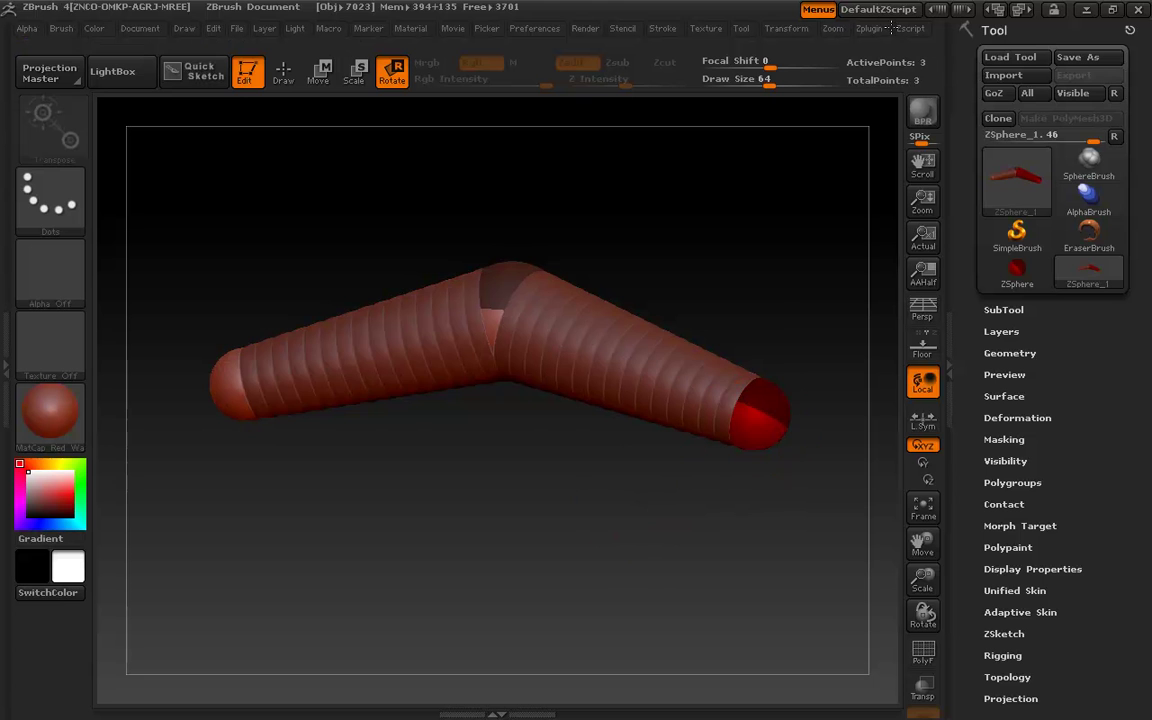
Add a new mirrored ZSphere at each end of the chain in Draw mode
{"action": "key", "text": "a"}
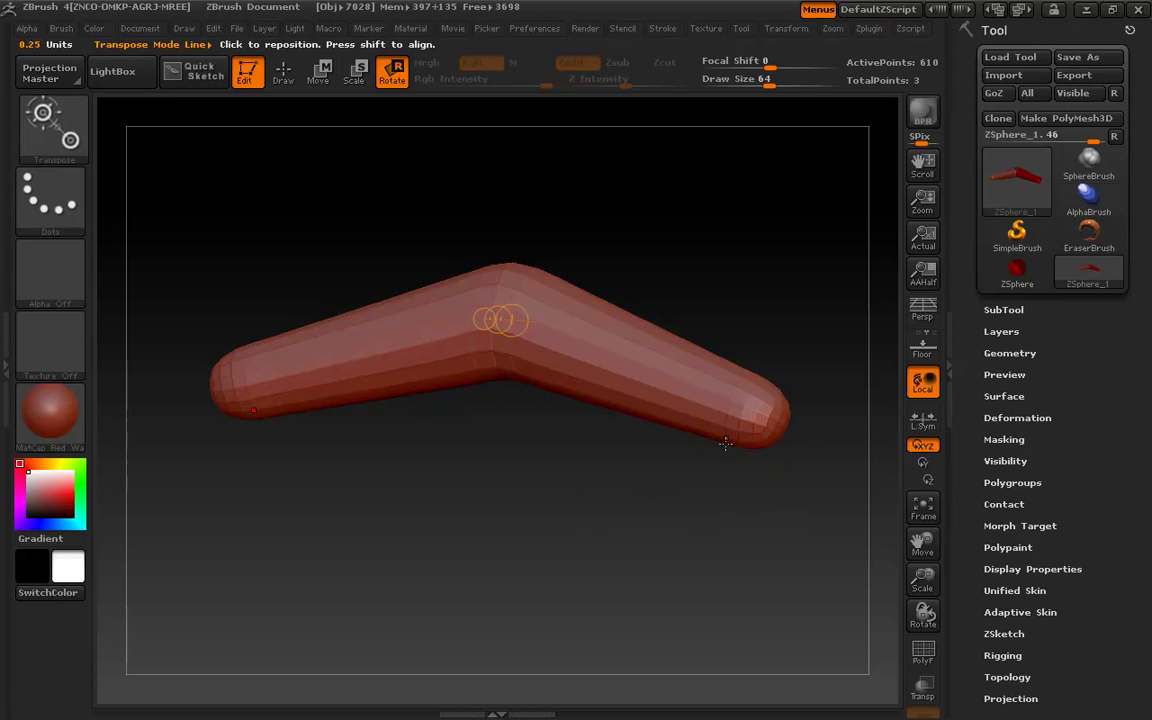
{"action": "key", "text": "a"}
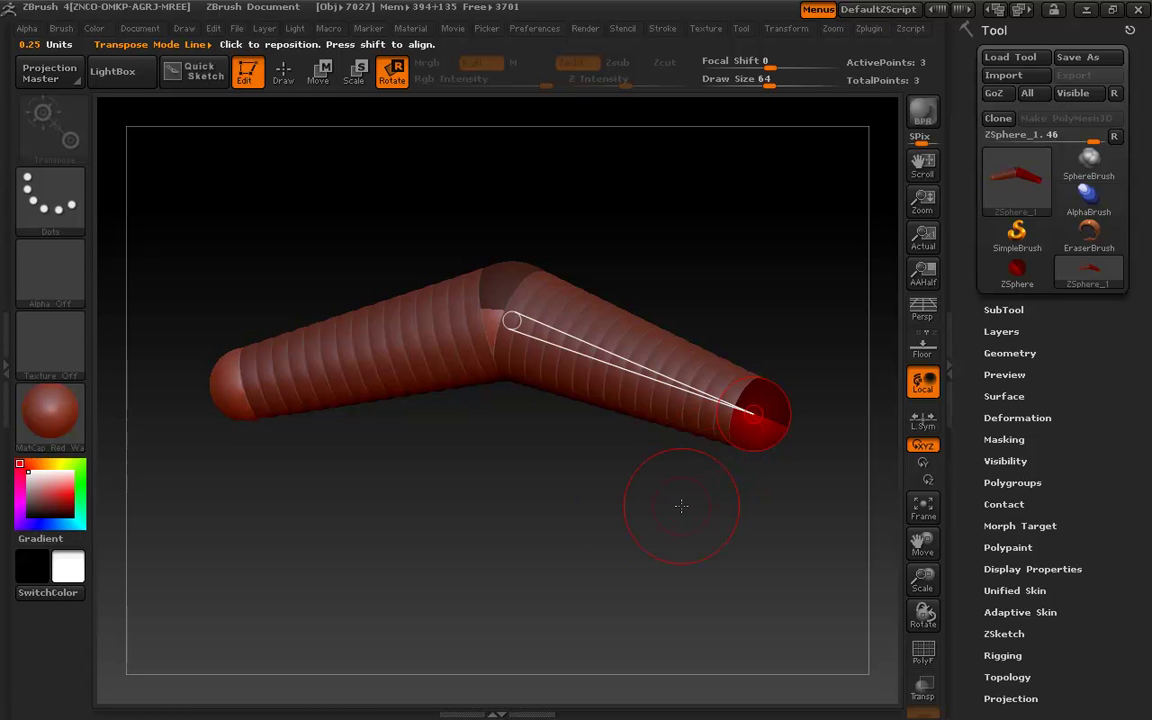
{"action": "left_click", "coordinate": [283, 70]}
{"action": "left_click_drag", "start_coordinate": [556, 509], "coordinate": [584, 494]}
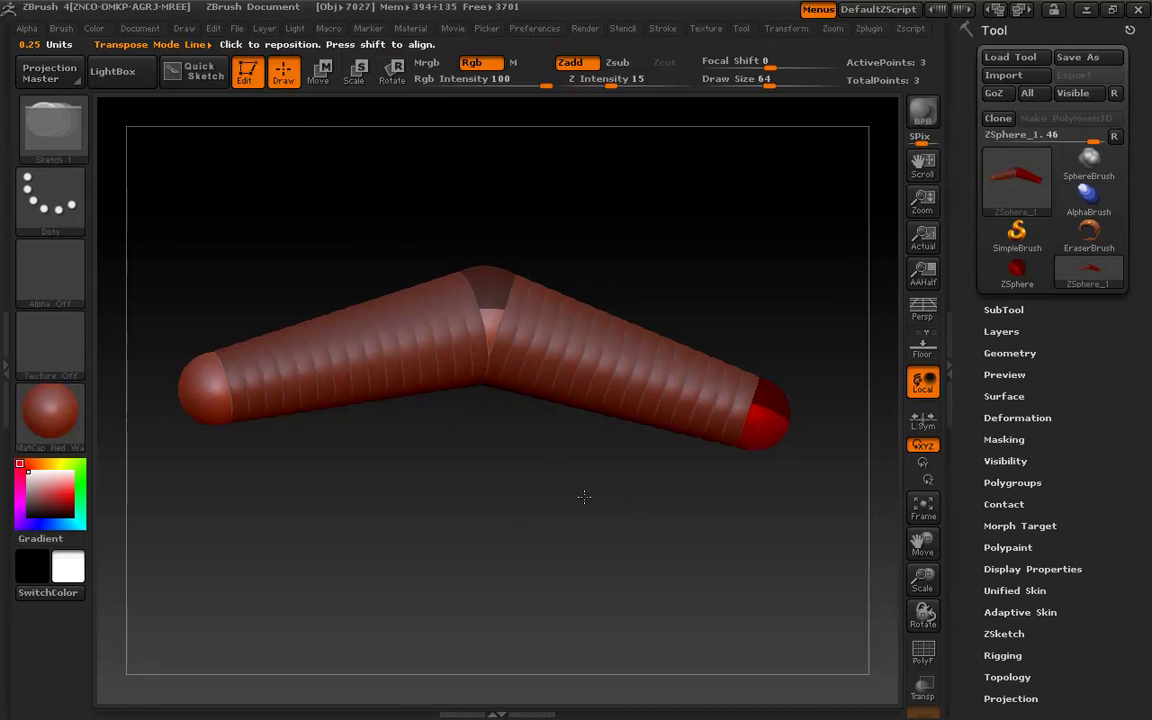
{"action": "left_click_drag", "start_coordinate": [330, 95], "coordinate": [777, 453]}
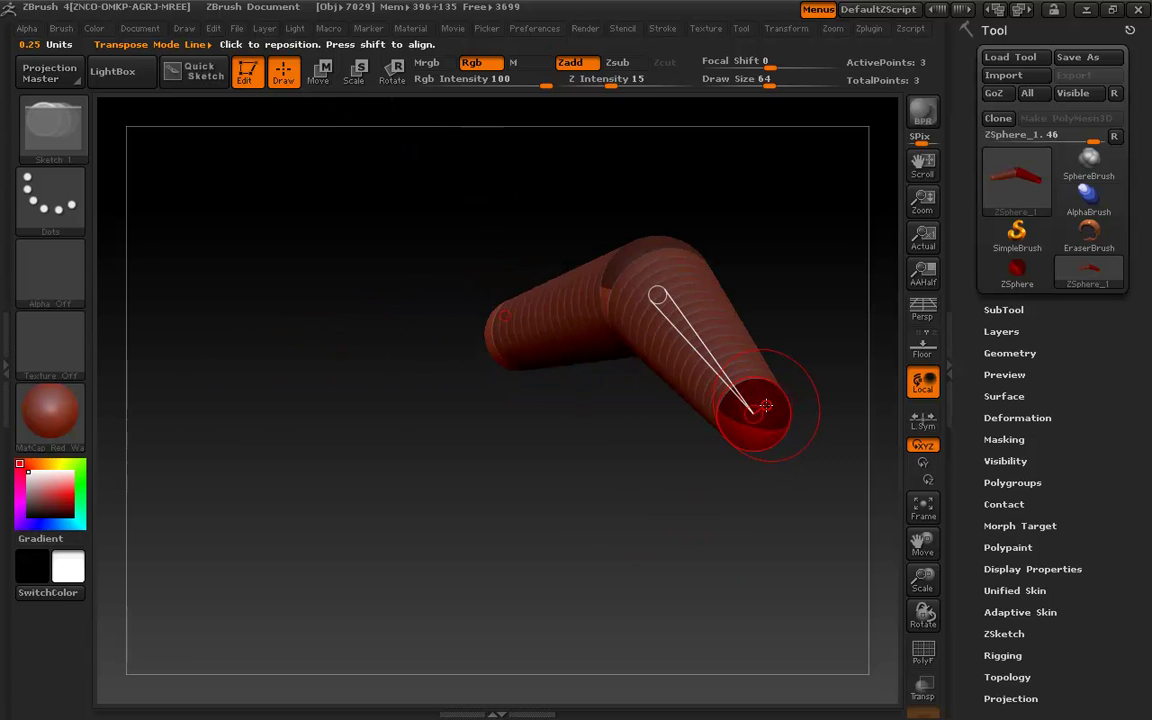
{"action": "left_click_drag", "start_coordinate": [764, 406], "coordinate": [785, 427]}
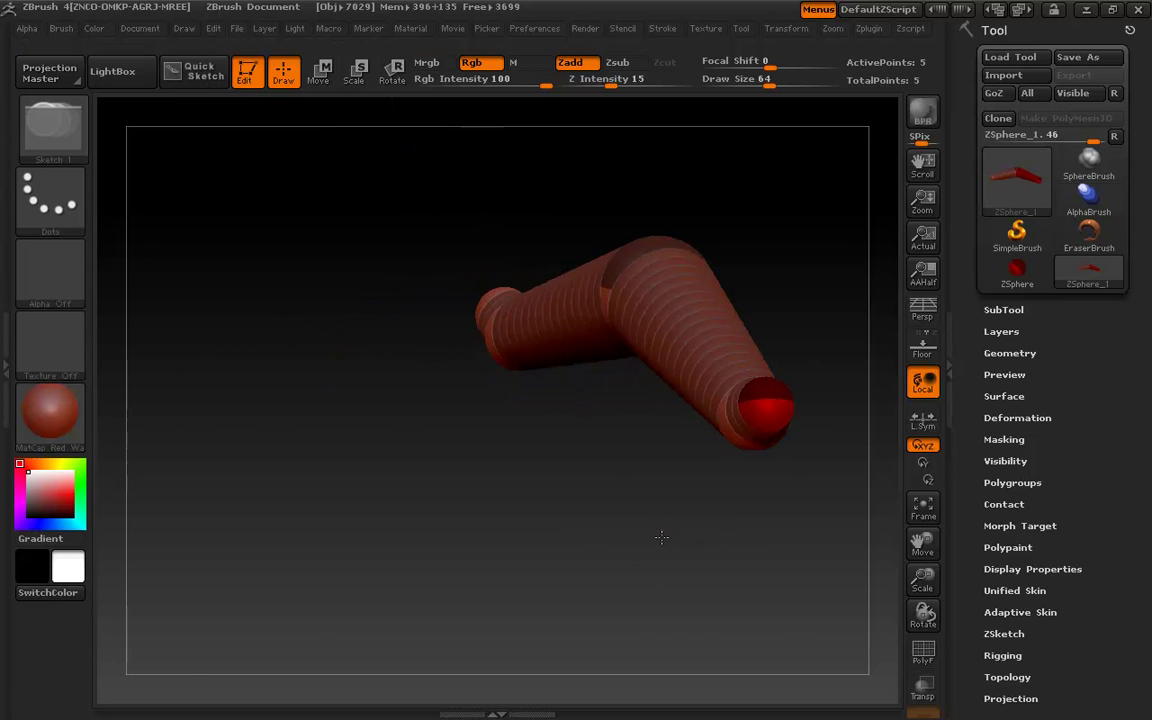
{"action": "left_click_drag", "start_coordinate": [661, 538], "coordinate": [728, 527]}
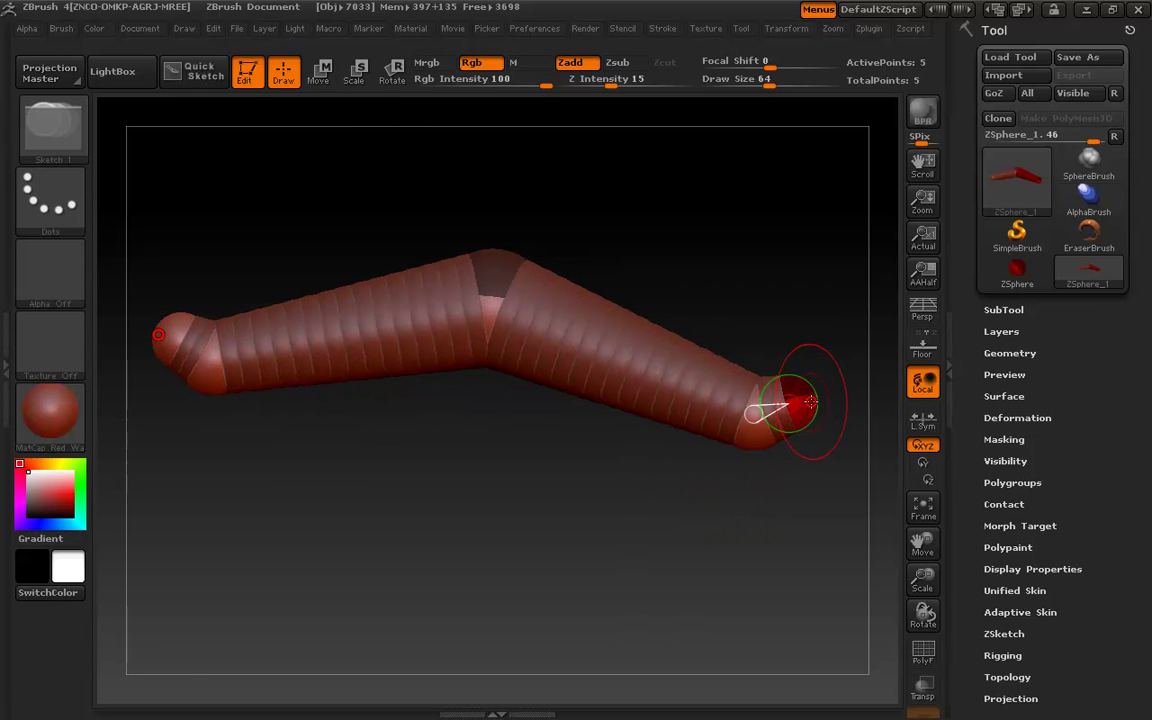
Move the end spheres up into upturned arms and deepen the bend at the joints
{"action": "key", "text": "w"}
{"action": "mouse_move", "coordinate": [810, 402]}
{"action": "left_mouse_down"}
{"action": "mouse_move", "coordinate": [818, 278]}
{"action": "mouse_move", "coordinate": [779, 193]}
{"action": "mouse_move", "coordinate": [723, 390]}
{"action": "mouse_move", "coordinate": [836, 257]}
{"action": "mouse_move", "coordinate": [830, 237]}
{"action": "left_mouse_up"}
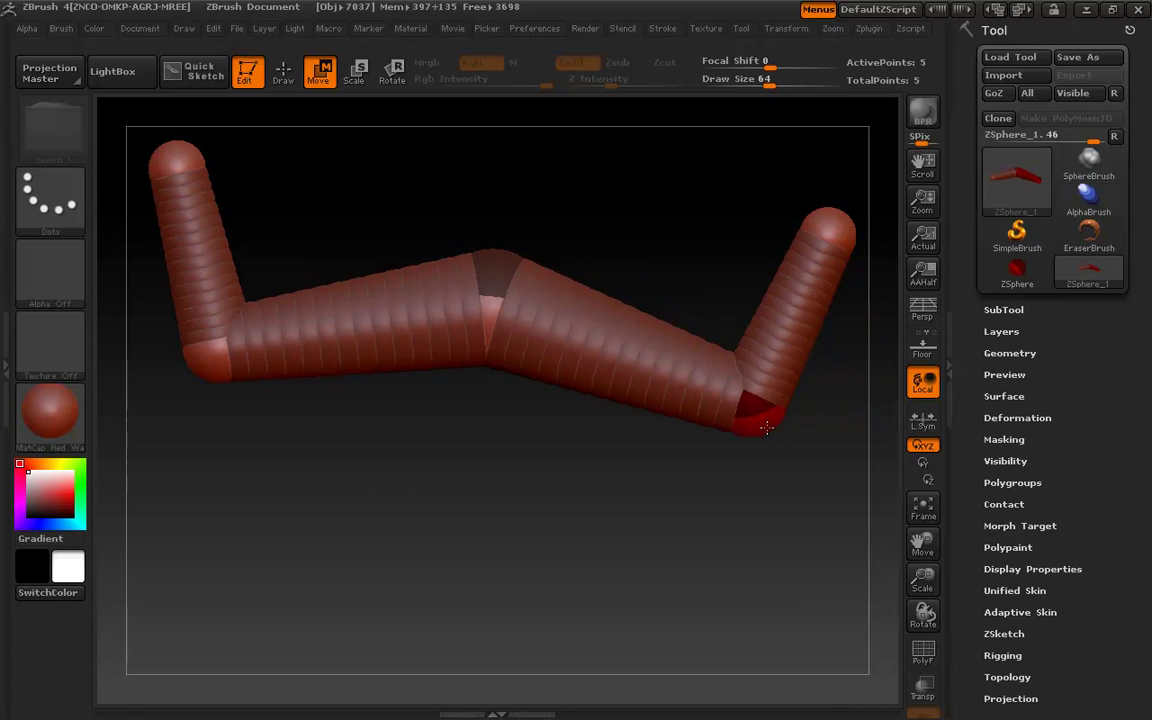
{"action": "left_click_drag", "start_coordinate": [766, 428], "coordinate": [752, 472]}
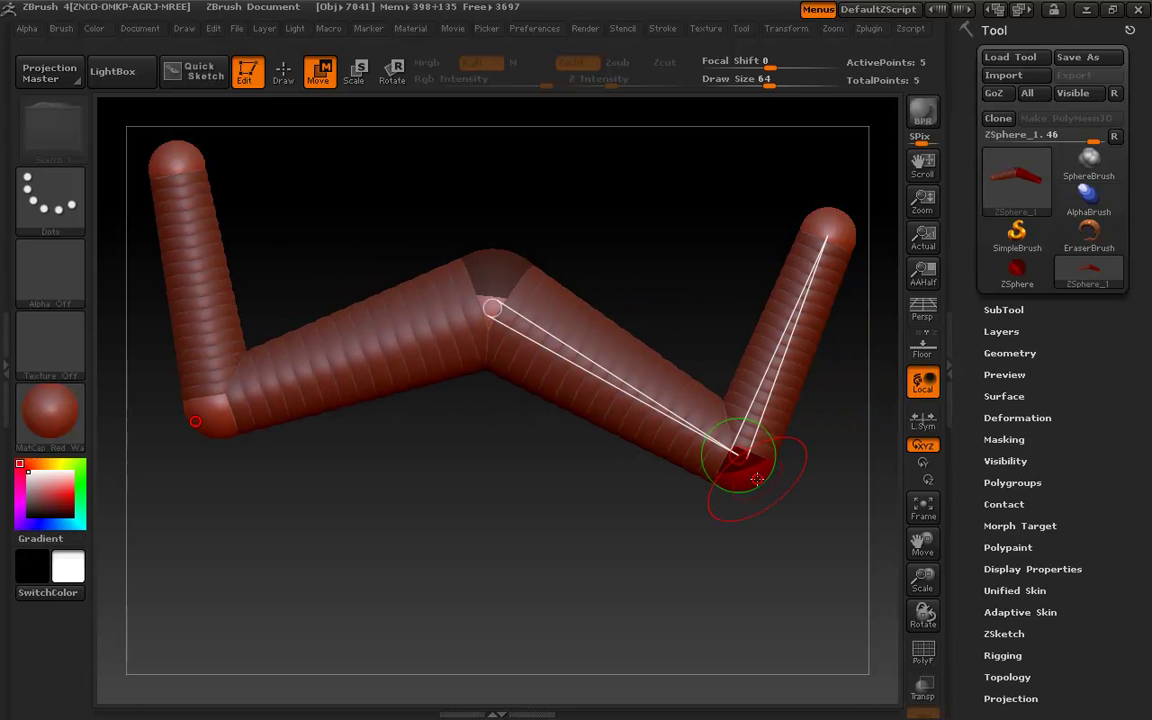
{"action": "left_click_drag", "start_coordinate": [826, 234], "coordinate": [833, 206]}
Insert mirrored ZSpheres along the middle segment and the arm segments
{"action": "key", "text": "q"}
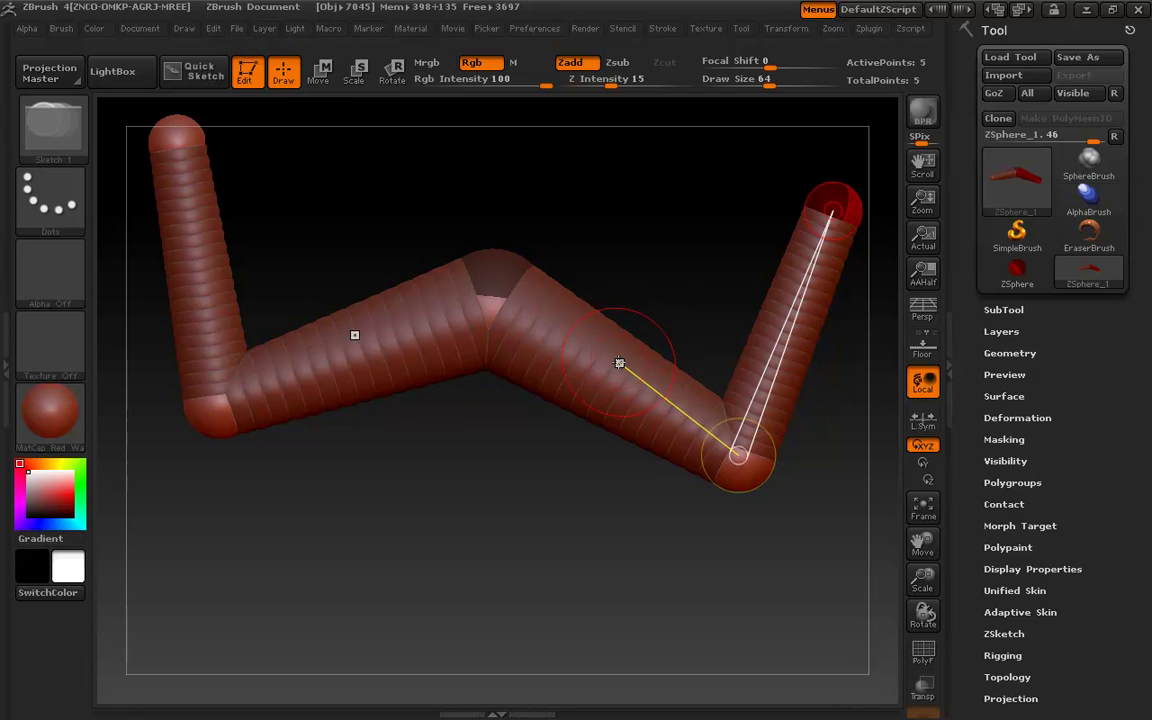
{"action": "left_click", "coordinate": [612, 363]}
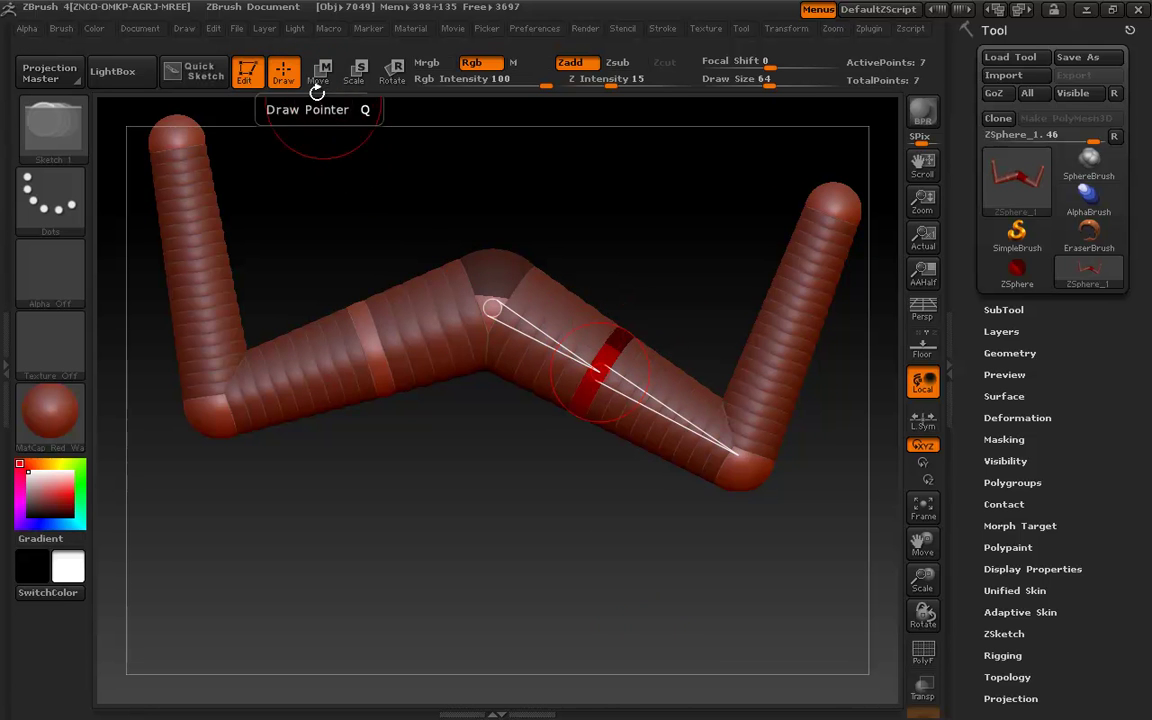
{"action": "left_click", "coordinate": [794, 328]}
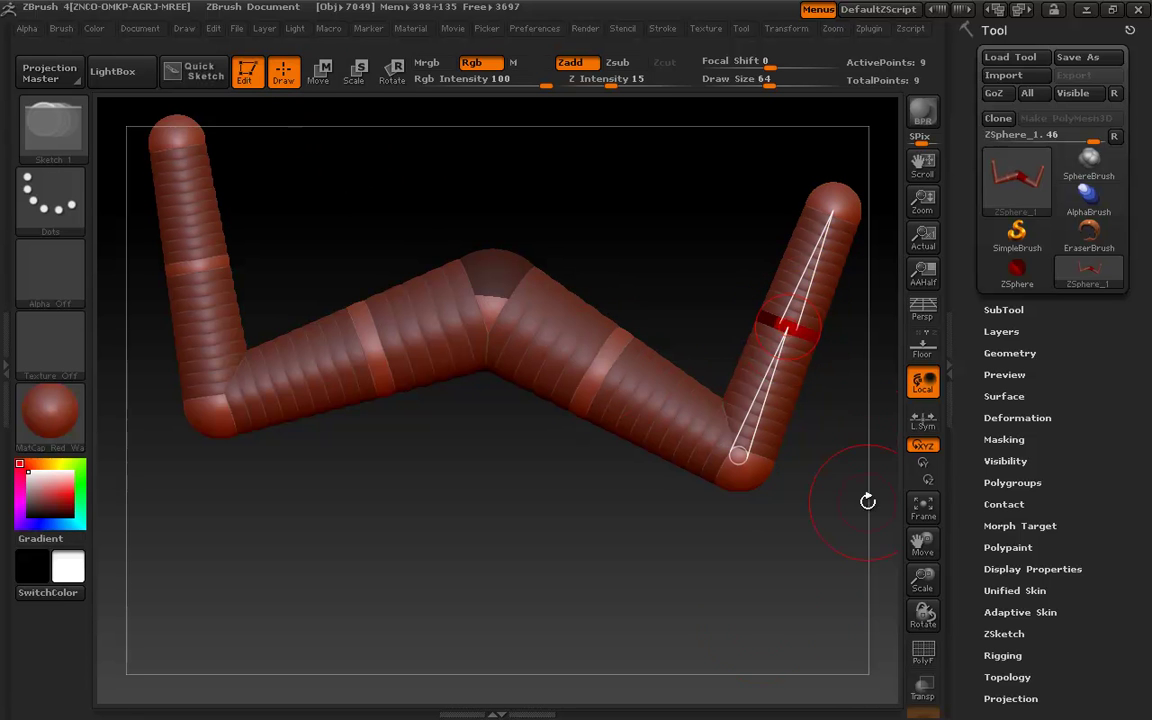
{"action": "key", "text": "w"}
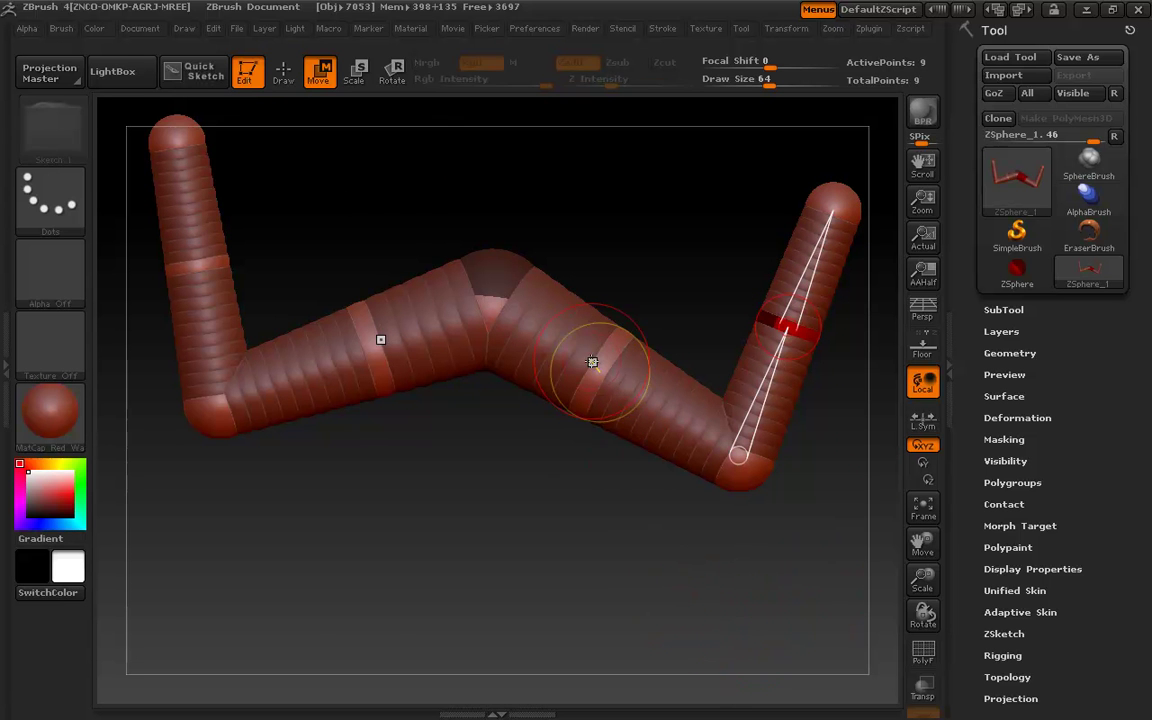
{"action": "key", "text": "r"}
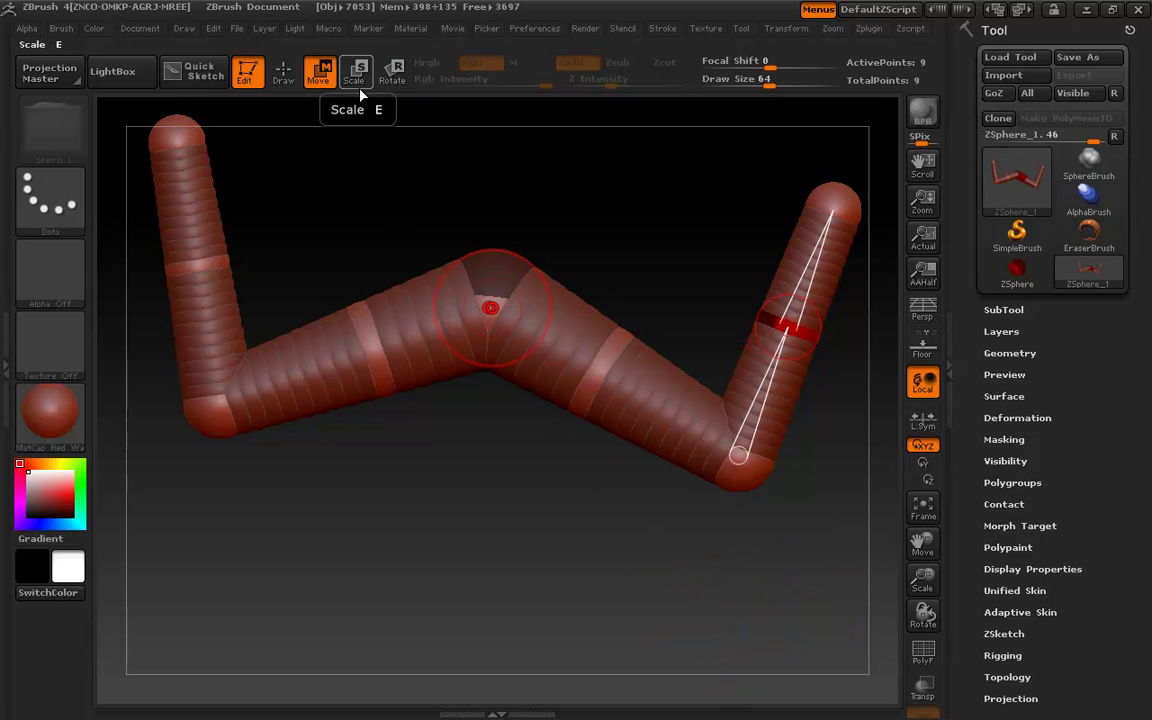
{"action": "left_click", "coordinate": [358, 86]}
{"action": "key", "text": "r"}
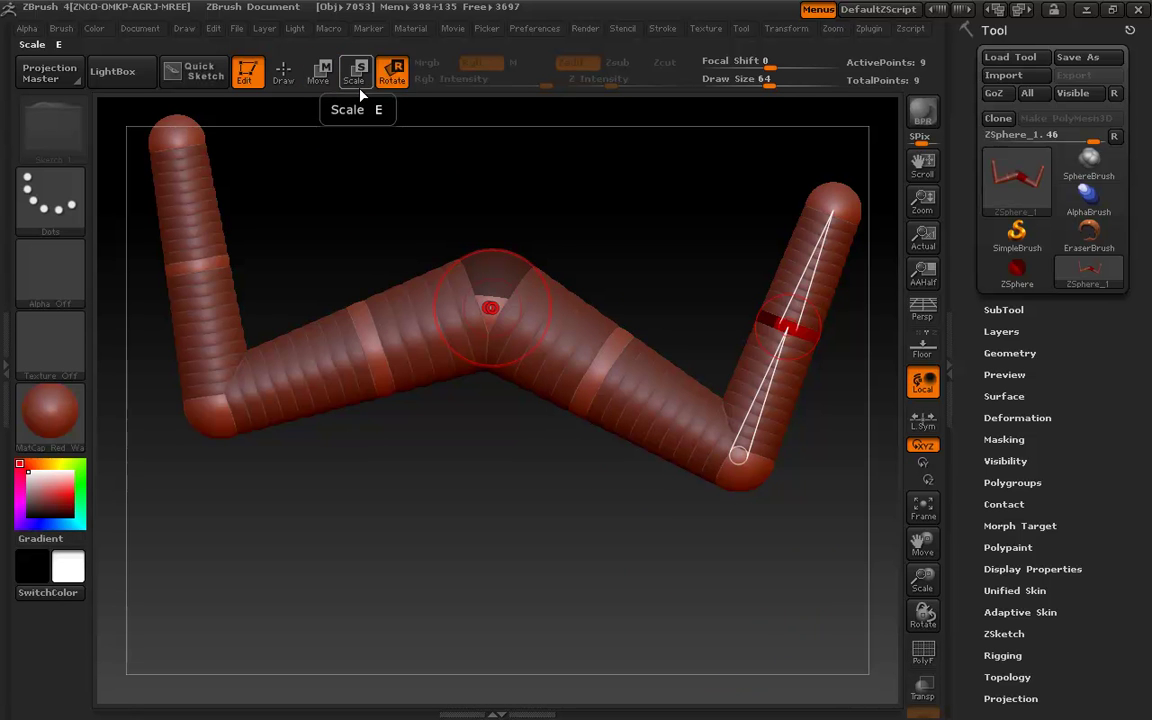
{"action": "key", "text": "w"}
{"action": "key", "text": "q"}
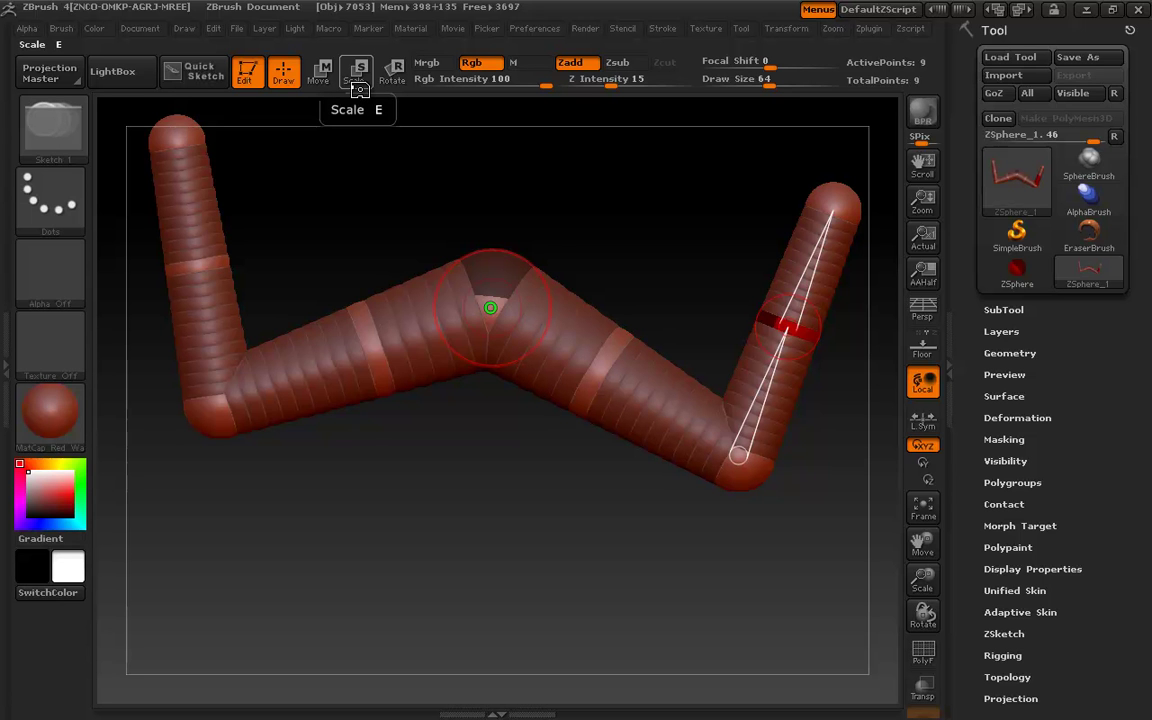
{"action": "key", "text": "w"}
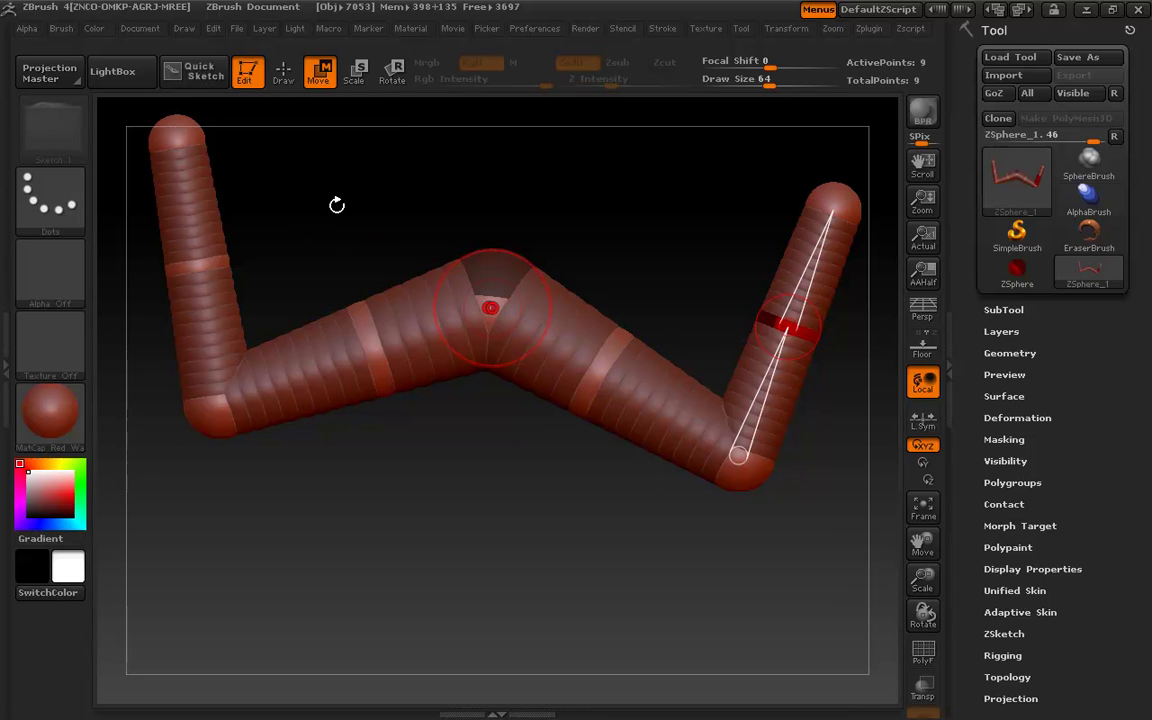
{"action": "key", "text": "e"}
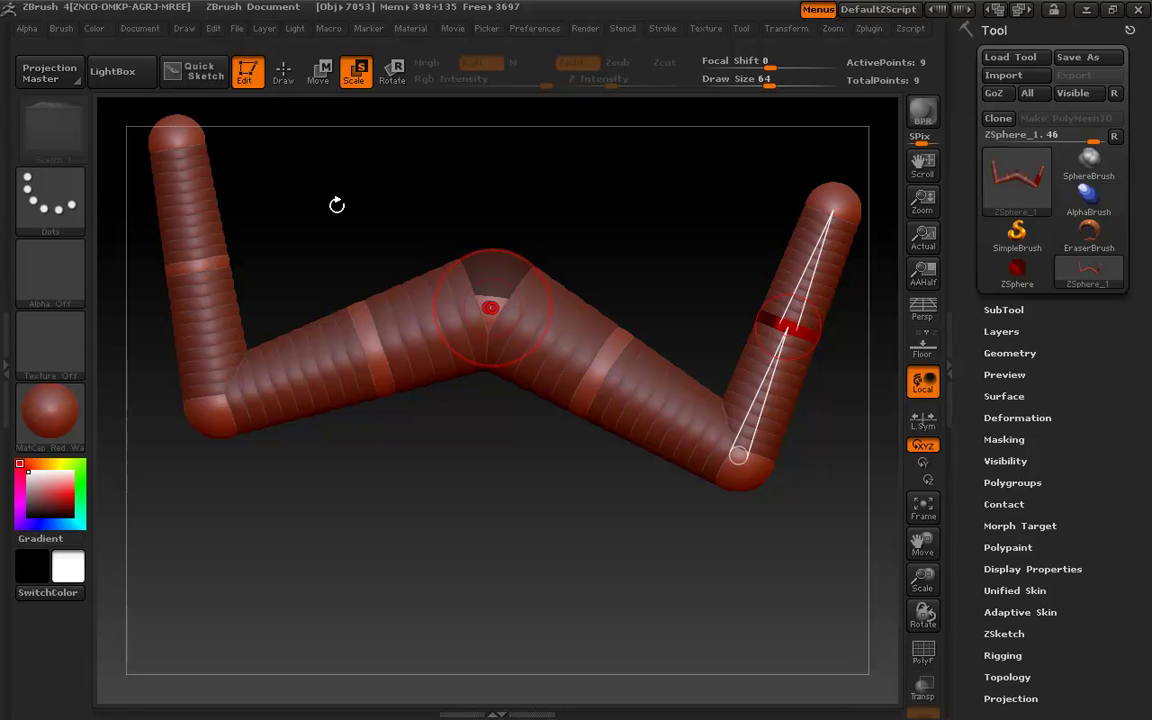
{"action": "key", "text": "r"}
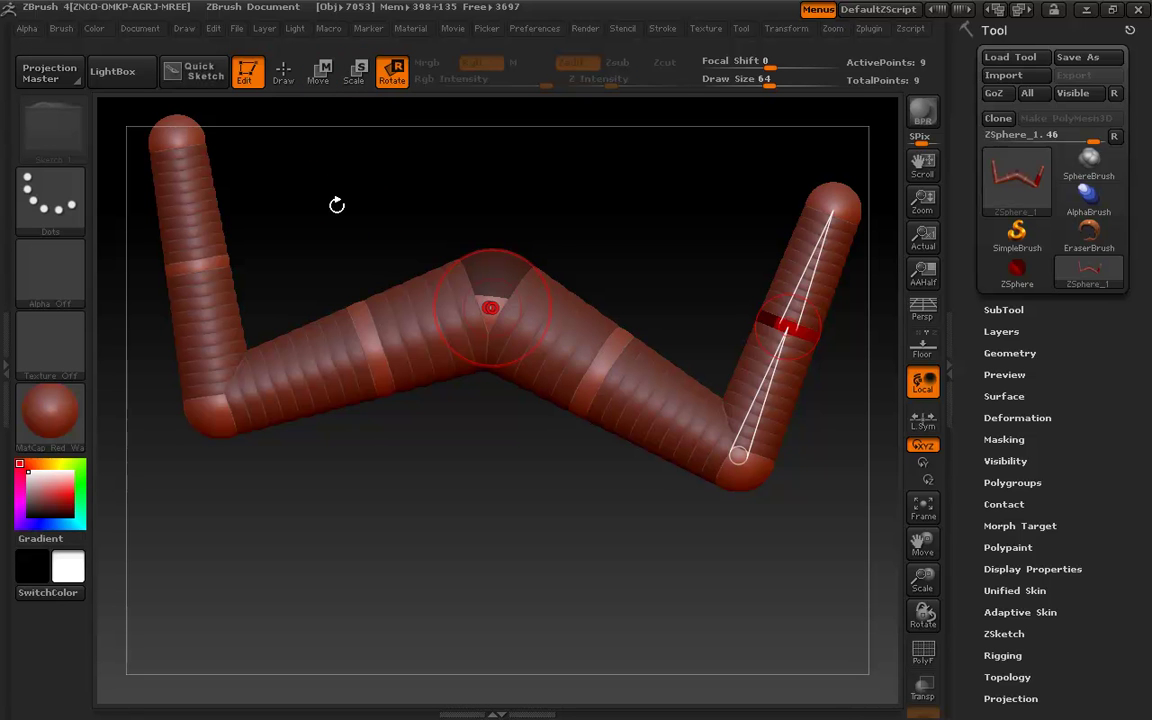
{"action": "key", "text": "q"}
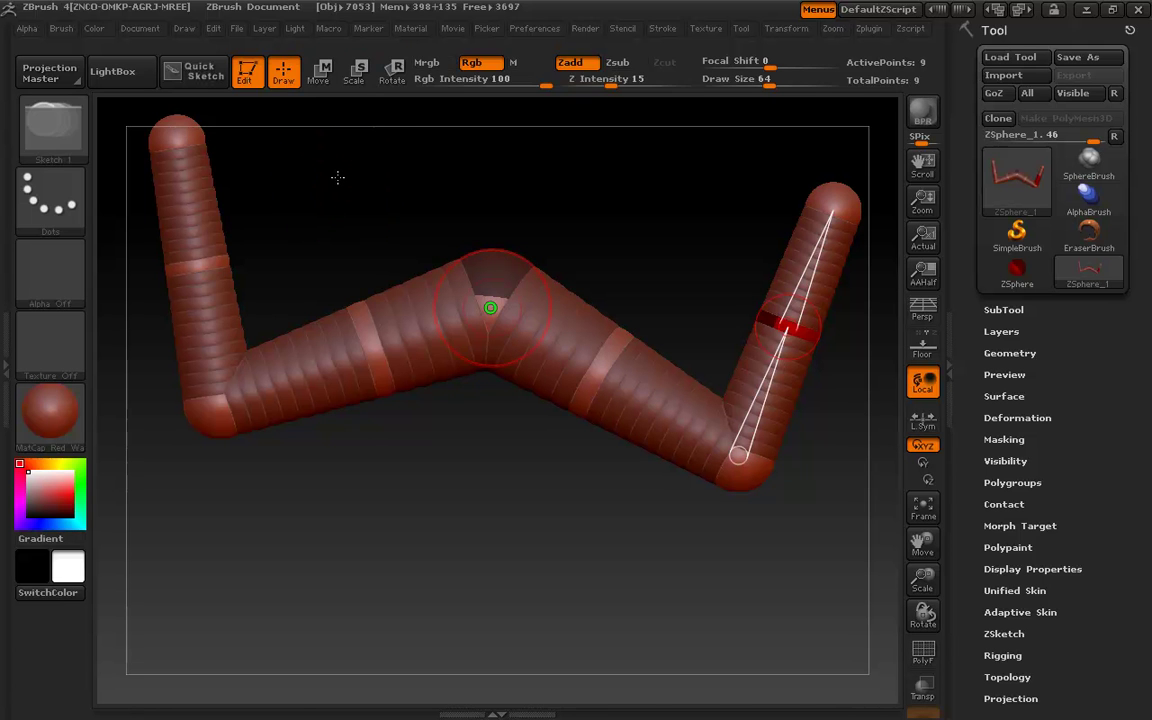
{"action": "key", "text": "e"}
{"action": "key", "text": "r"}
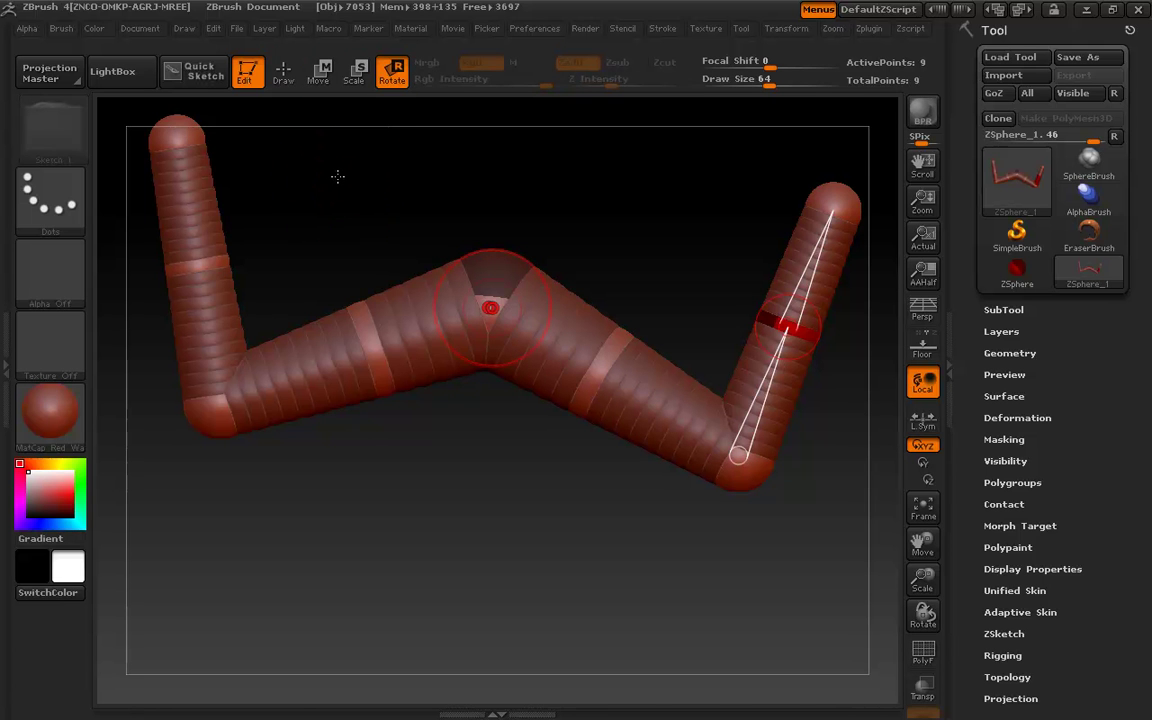
{"action": "key", "text": "w"}
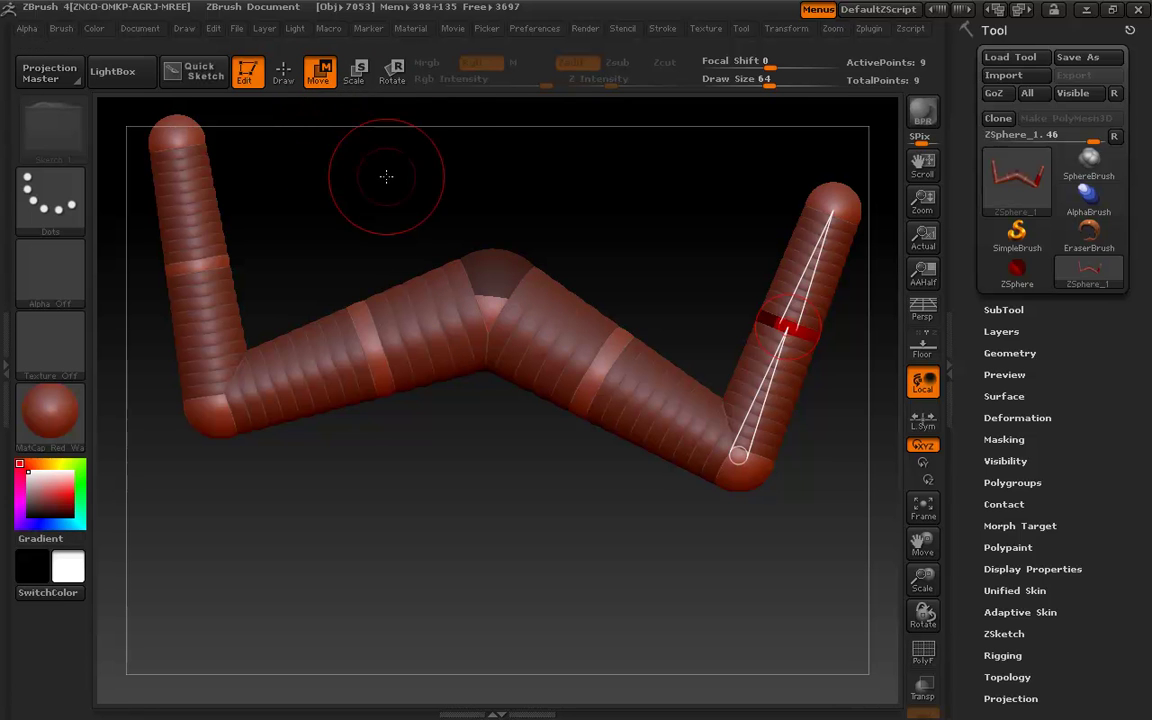
{"action": "key", "text": "e"}
{"action": "key", "text": "w"}
{"action": "key", "text": "e"}
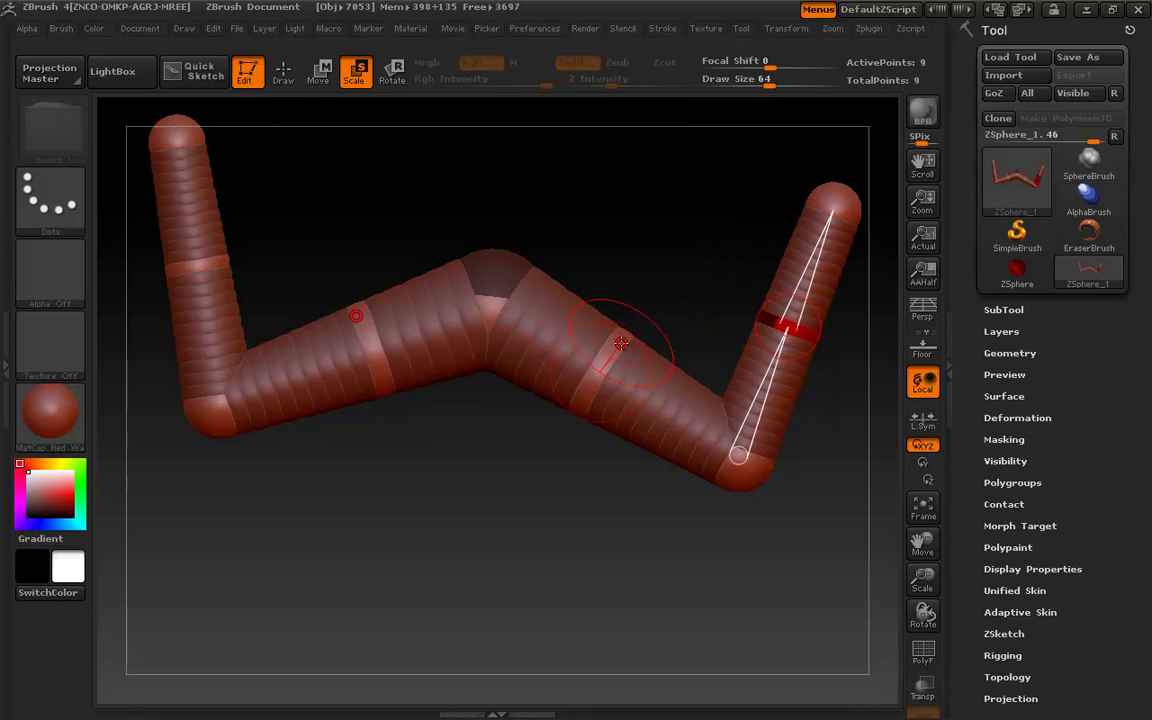
Flatten the V-shaped middle and push the arm joints and tips outward
{"action": "key", "text": "w"}
{"action": "left_click_drag", "start_coordinate": [617, 342], "coordinate": [648, 290]}
{"action": "left_click_drag", "start_coordinate": [810, 341], "coordinate": [885, 365]}
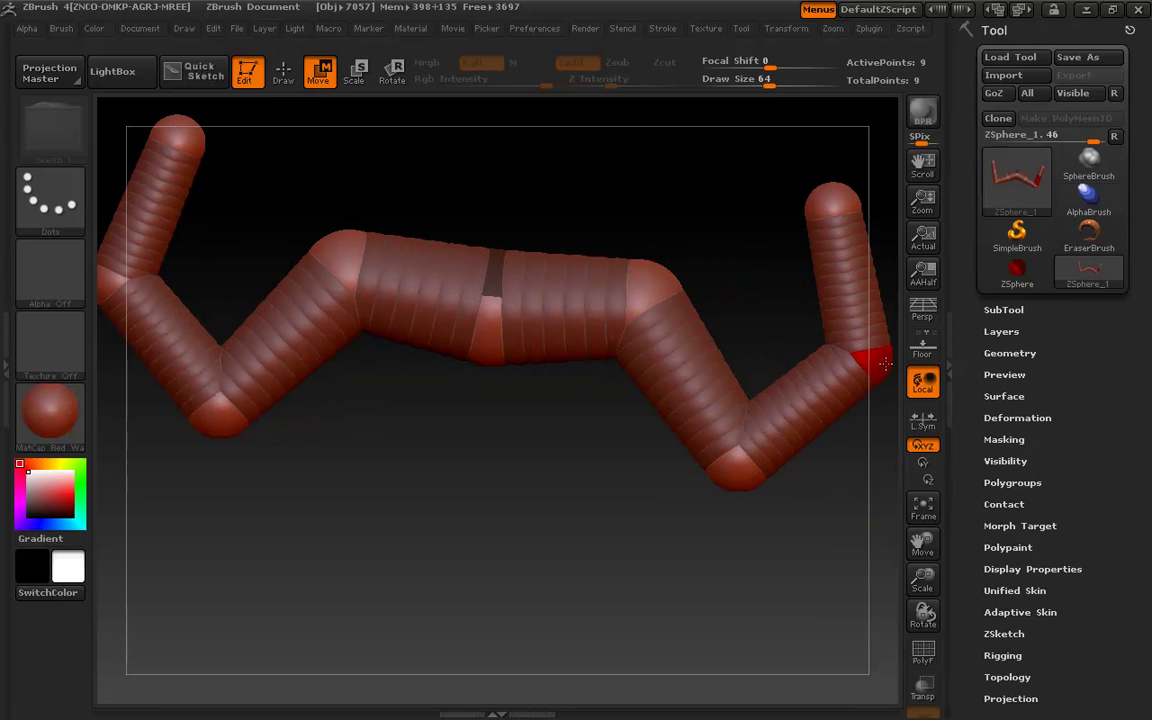
{"action": "left_click_drag", "start_coordinate": [831, 206], "coordinate": [870, 219]}
Preview the nine-sphere W chain as a skinned mesh and turn it to face the front
{"action": "key", "text": "a"}
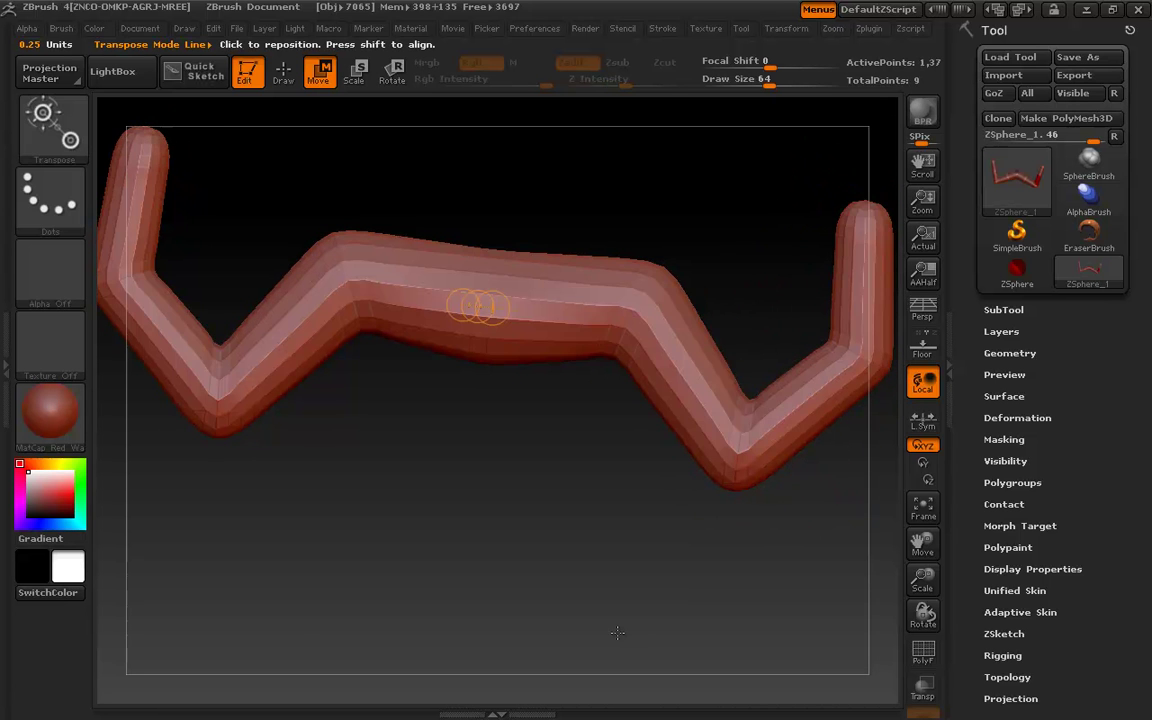
{"action": "left_click_drag", "start_coordinate": [615, 621], "coordinate": [561, 502]}
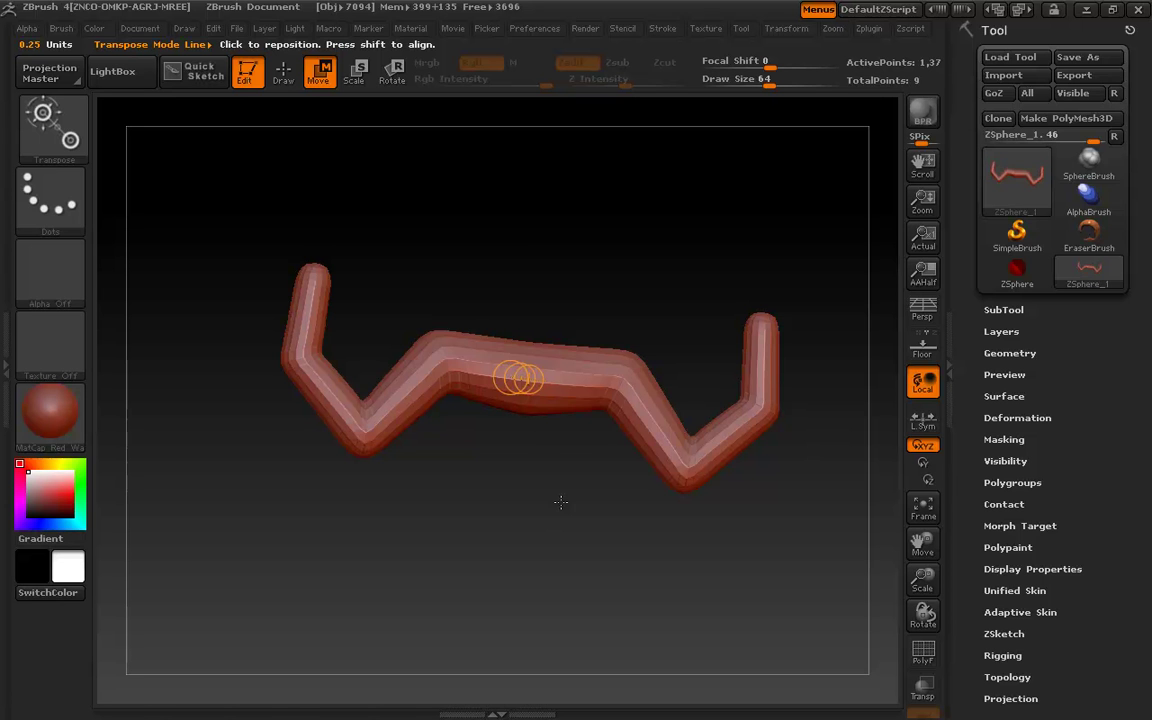
{"action": "key", "text": "a"}
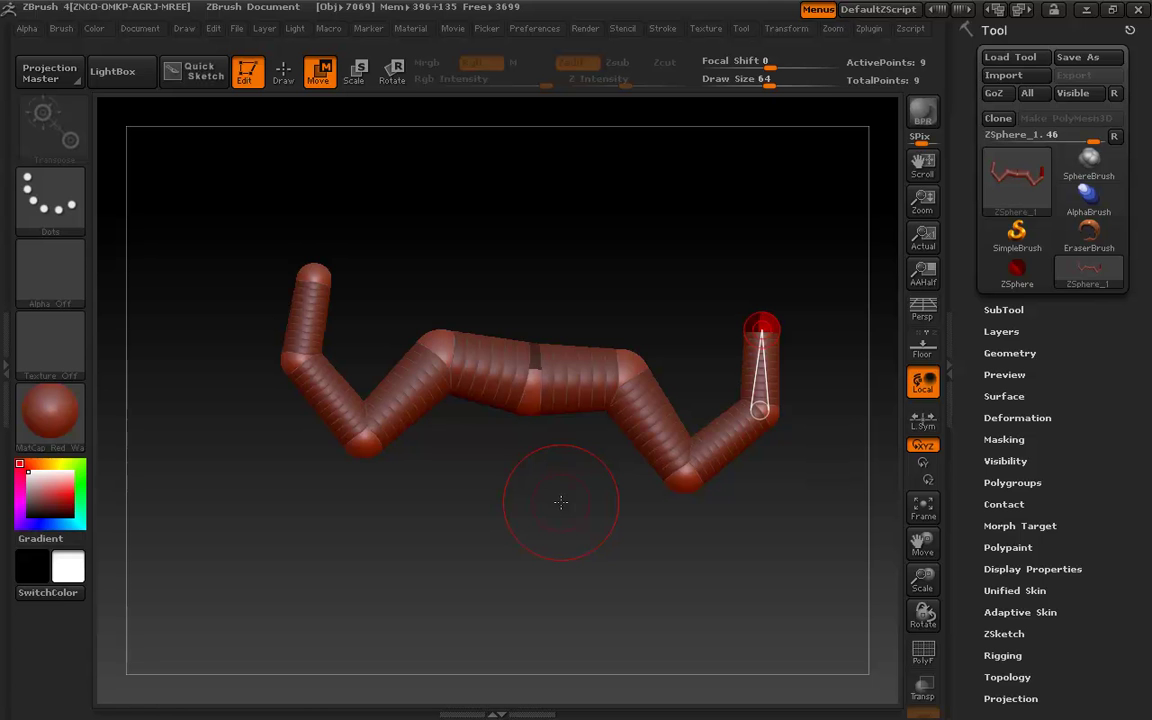
{"action": "left_click_drag", "start_coordinate": [545, 527], "coordinate": [543, 509]}
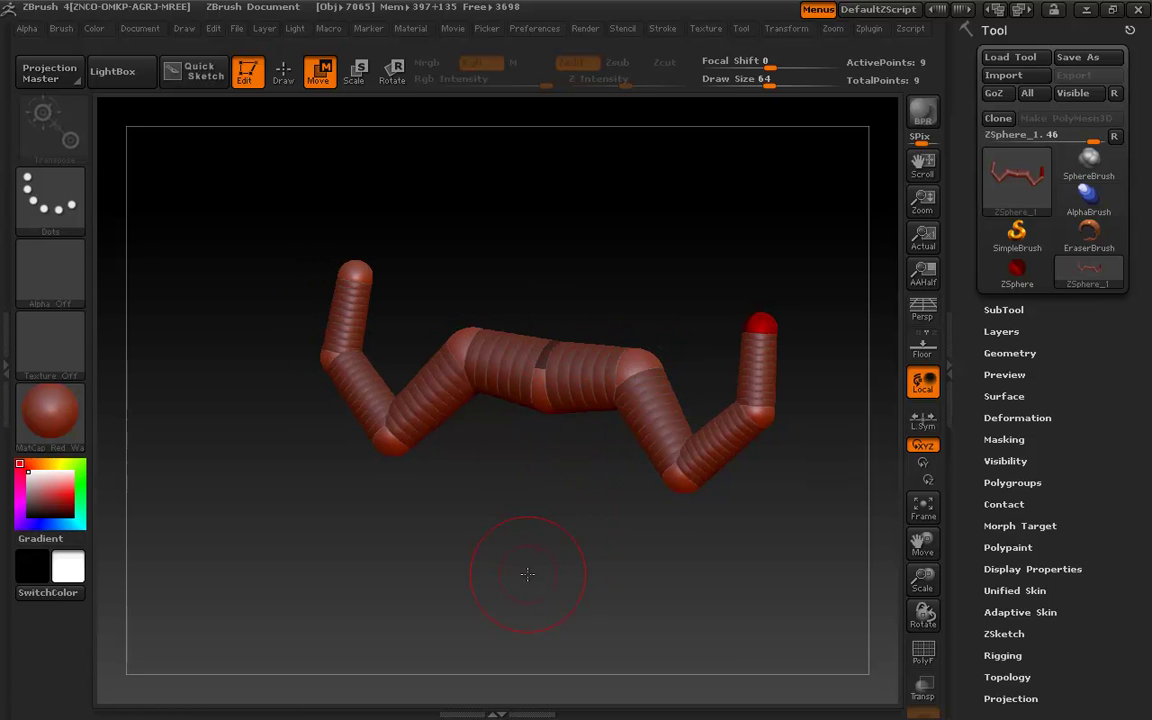
{"action": "left_click_drag", "start_coordinate": [522, 571], "coordinate": [540, 560]}
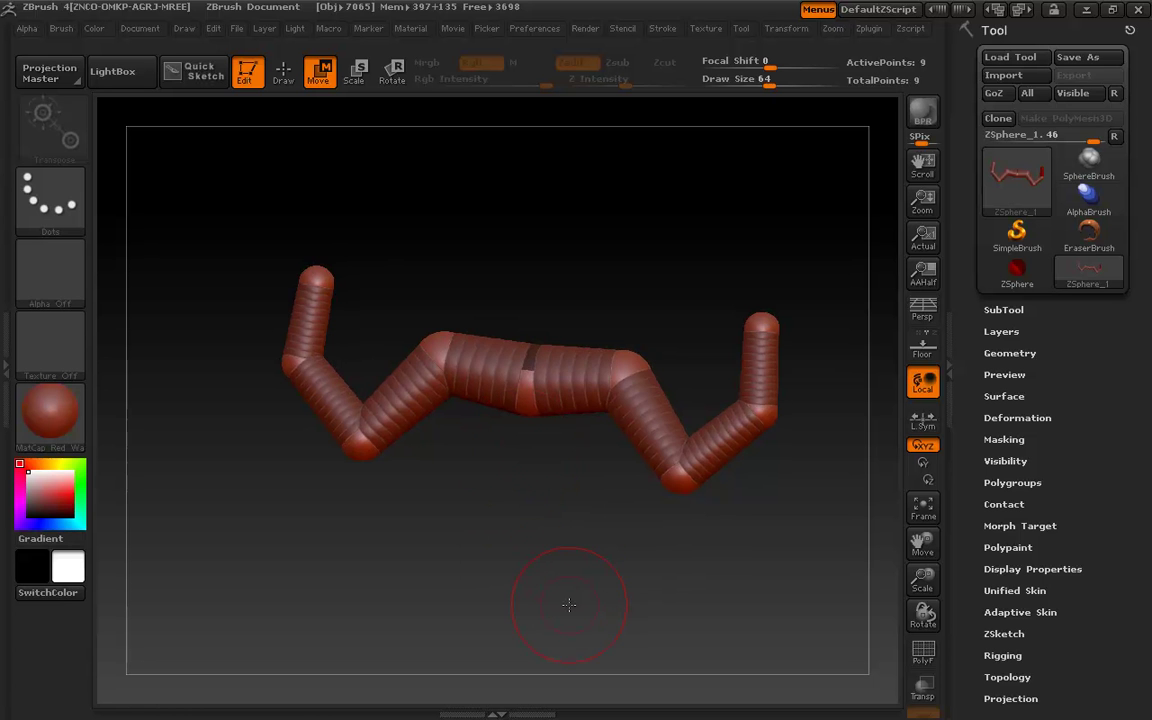
{"action": "key", "text": "a"}
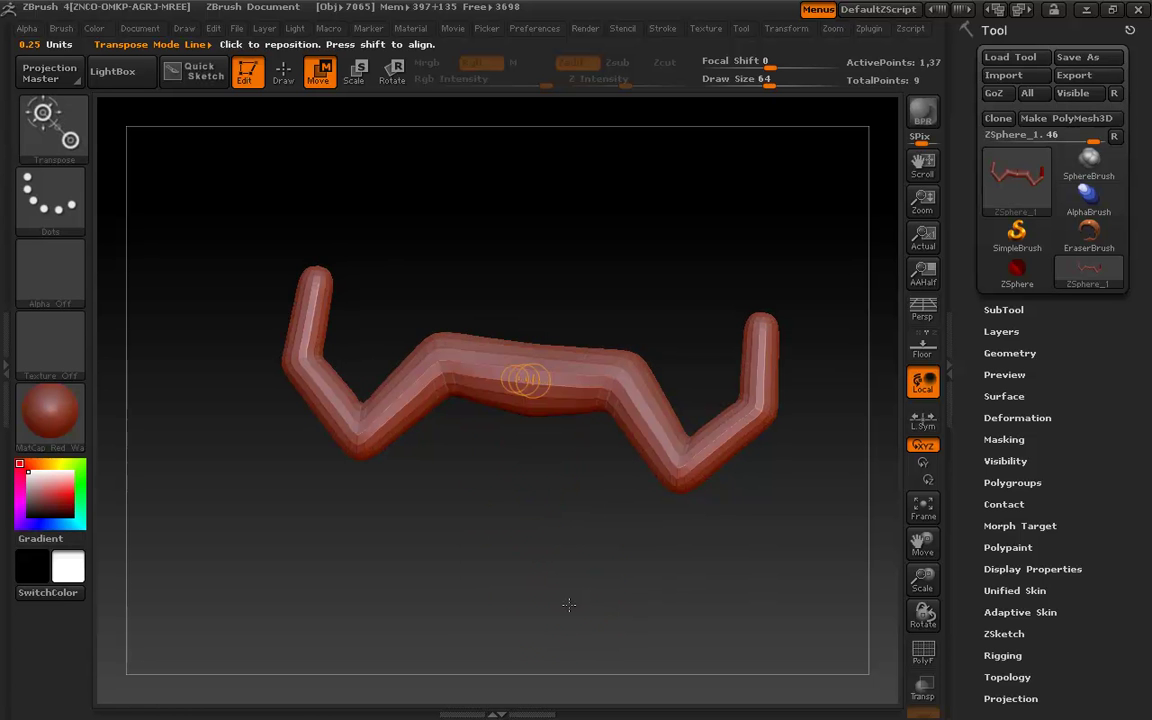
{"action": "mouse_move", "coordinate": [541, 527]}
{"action": "left_mouse_down"}
{"action": "mouse_move", "coordinate": [553, 514]}
{"action": "mouse_move", "coordinate": [551, 532]}
{"action": "left_mouse_up"}
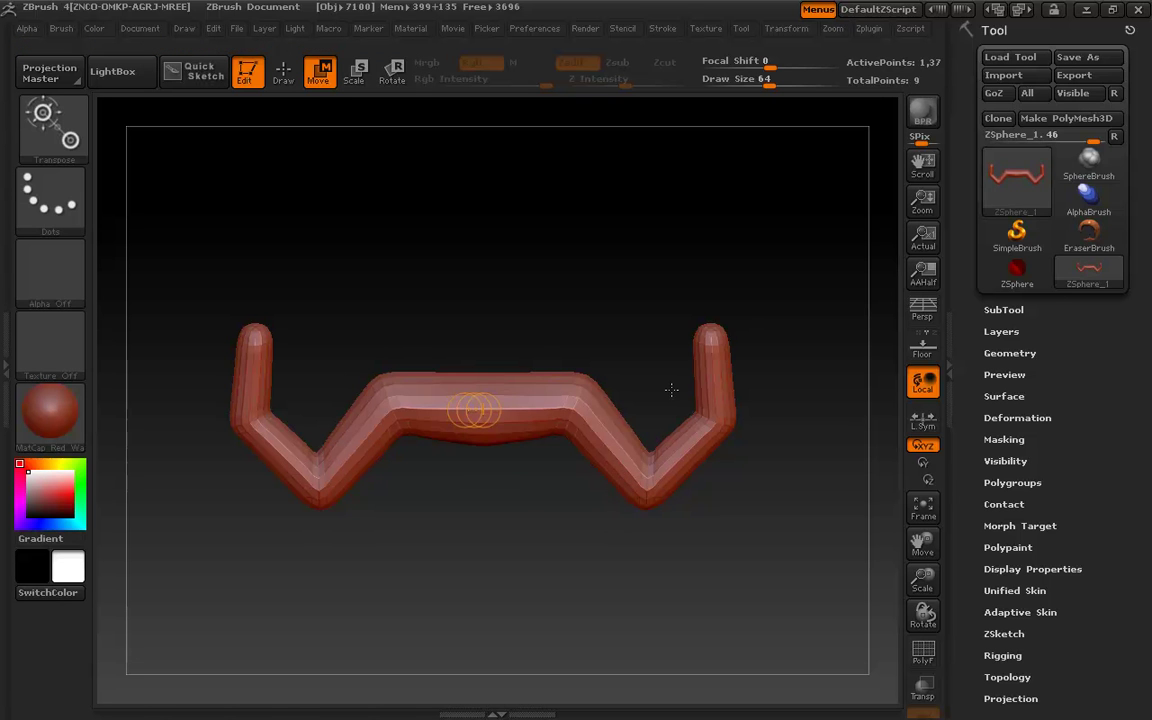
Convert the chain to a PolyMesh3D, thicken the middle bar, and subdivide to level 3
{"action": "left_click", "coordinate": [1080, 122]}
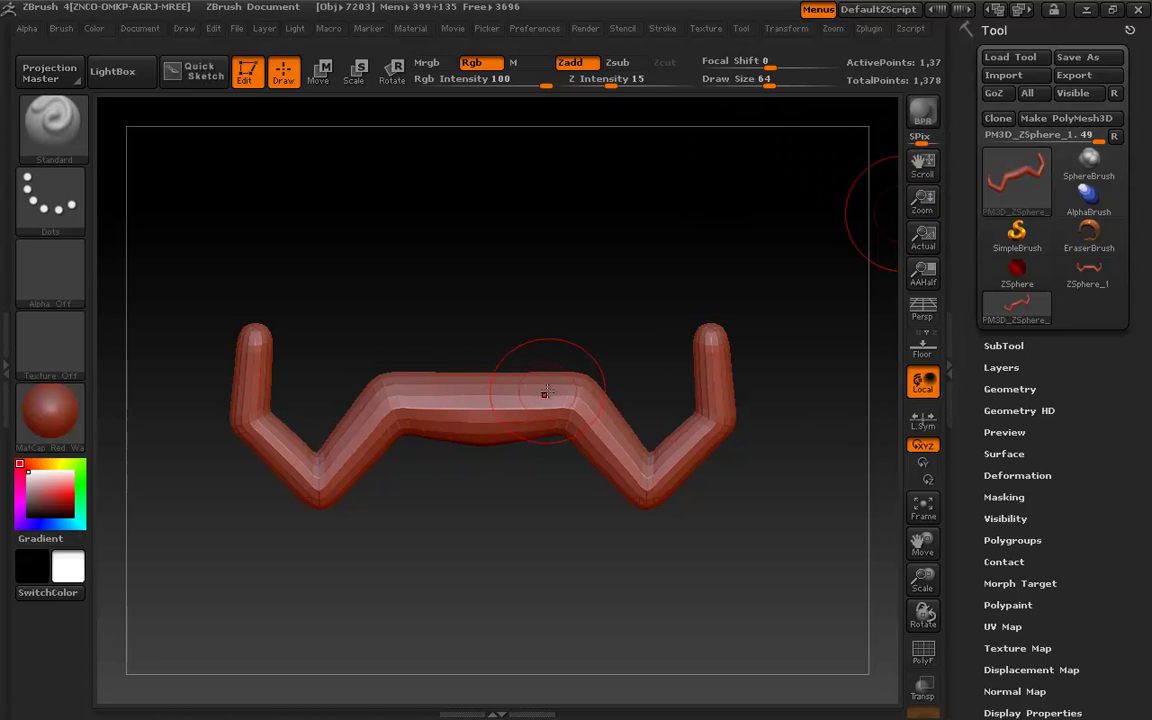
{"action": "mouse_move", "coordinate": [553, 385]}
{"action": "left_mouse_down"}
{"action": "mouse_move", "coordinate": [566, 372]}
{"action": "mouse_move", "coordinate": [578, 390]}
{"action": "left_mouse_up"}
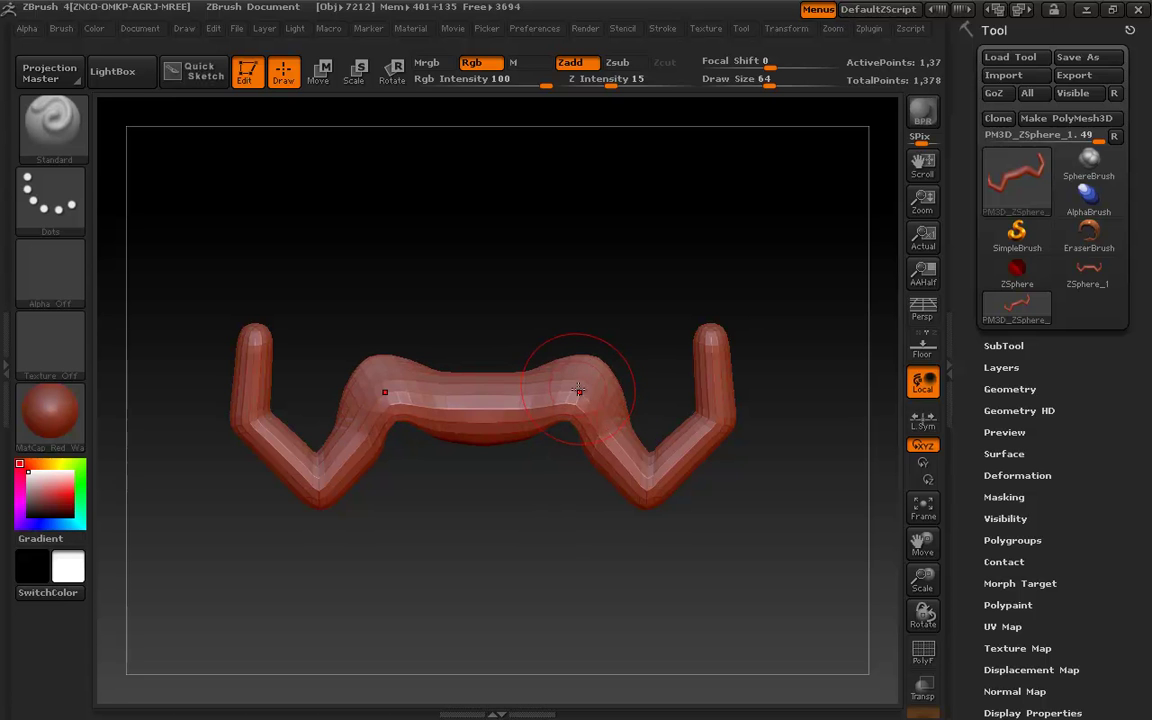
{"action": "left_click", "coordinate": [1010, 390]}
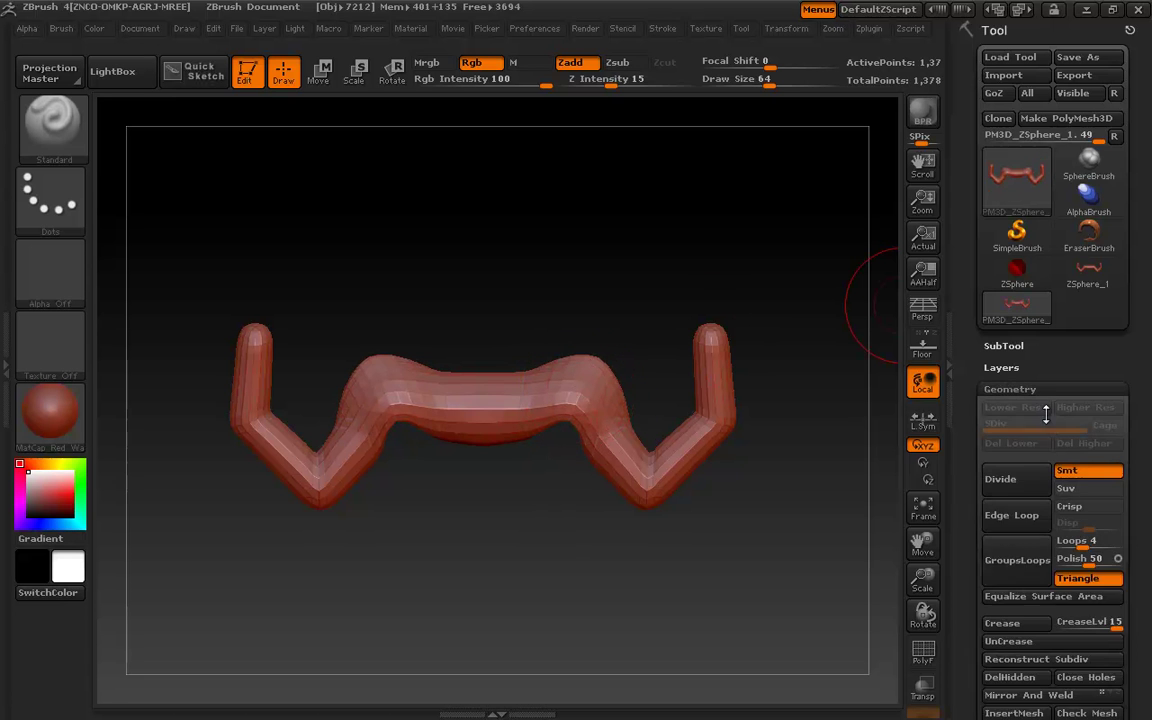
{"action": "left_click", "coordinate": [1021, 438]}
{"action": "left_click", "coordinate": [1023, 440]}
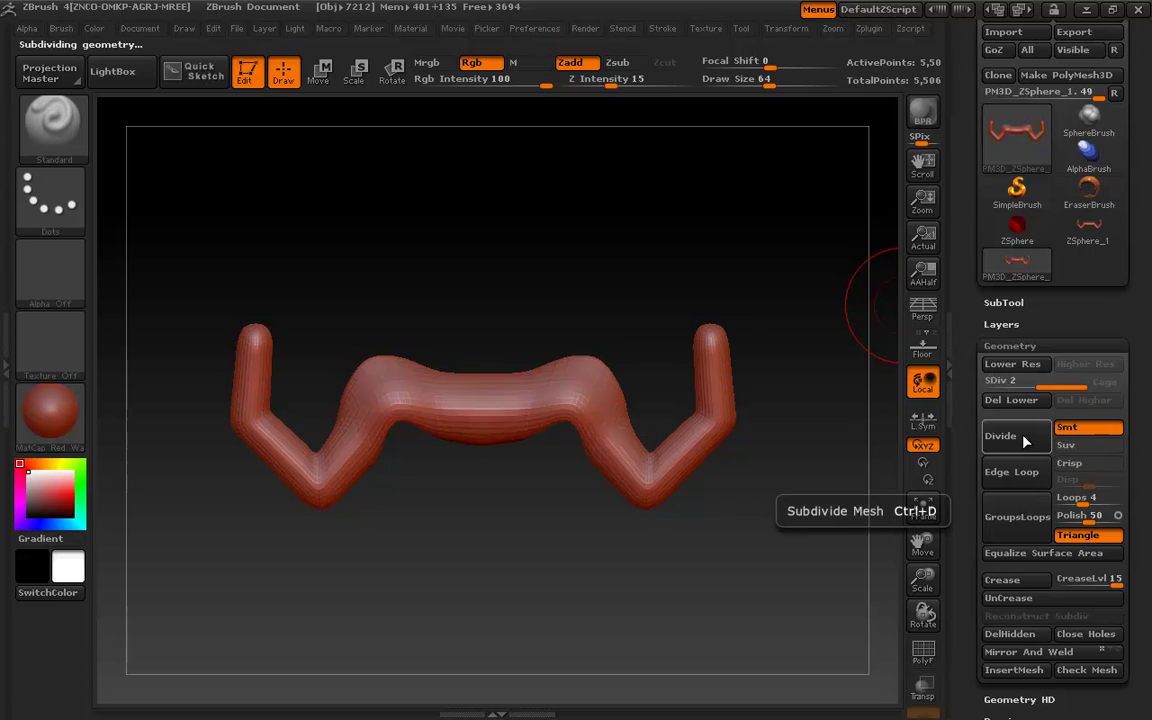
Set Draw Size to 23 and sculpt mirrored detail onto both halves
{"action": "type", "text": "s23"}
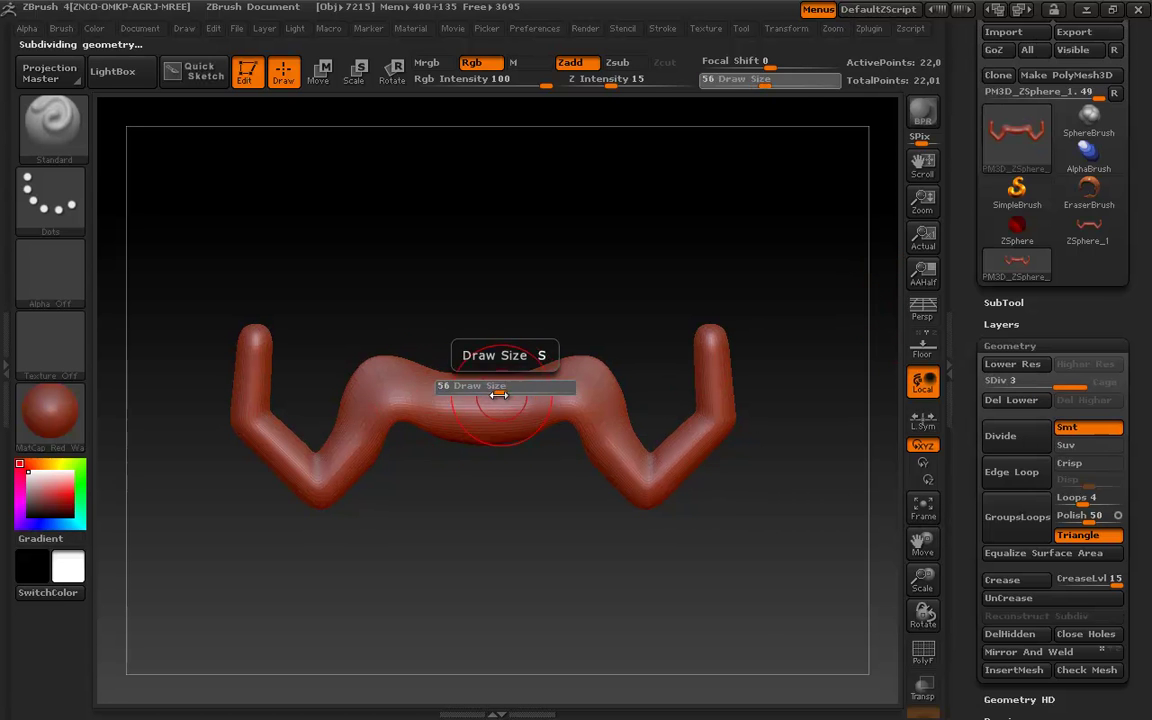
{"action": "key", "text": "Return"}
{"action": "mouse_move", "coordinate": [512, 420]}
{"action": "left_mouse_down"}
{"action": "mouse_move", "coordinate": [551, 379]}
{"action": "mouse_move", "coordinate": [563, 413]}
{"action": "mouse_move", "coordinate": [586, 403]}
{"action": "mouse_move", "coordinate": [610, 471]}
{"action": "mouse_move", "coordinate": [639, 445]}
{"action": "mouse_move", "coordinate": [650, 482]}
{"action": "left_mouse_up"}
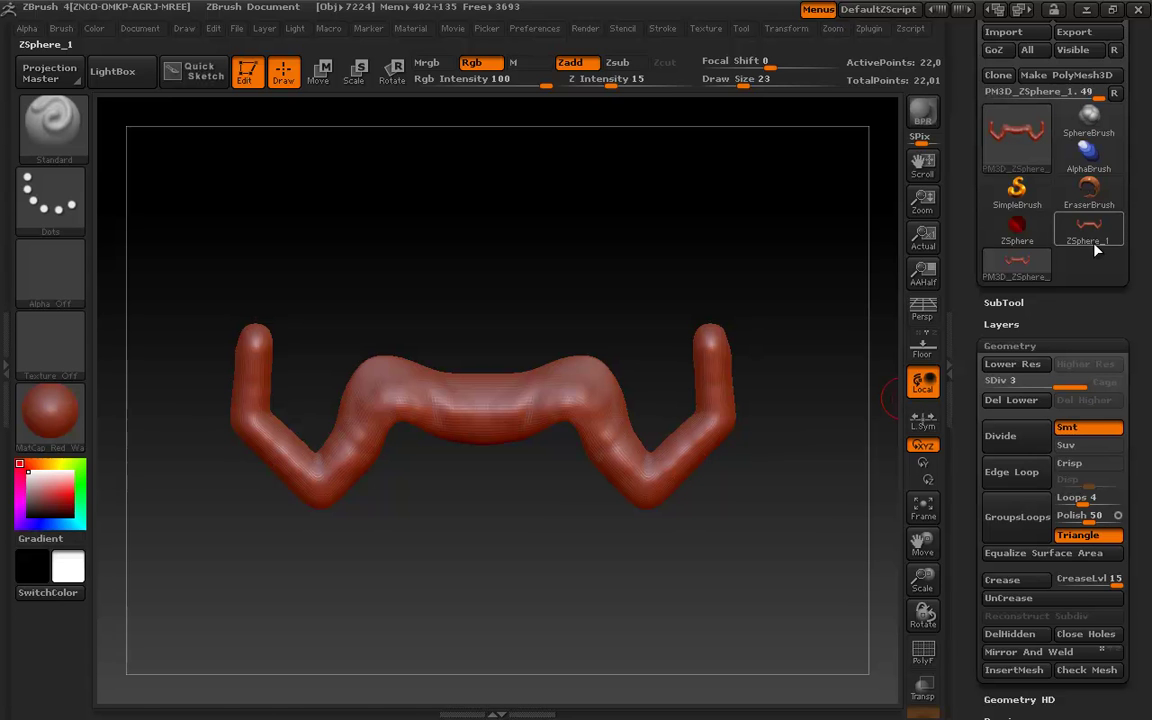
Reselect the ZSphere_1 tool in the Tool palette and tilt the view of its chain
{"action": "mouse_move", "coordinate": [1096, 233]}
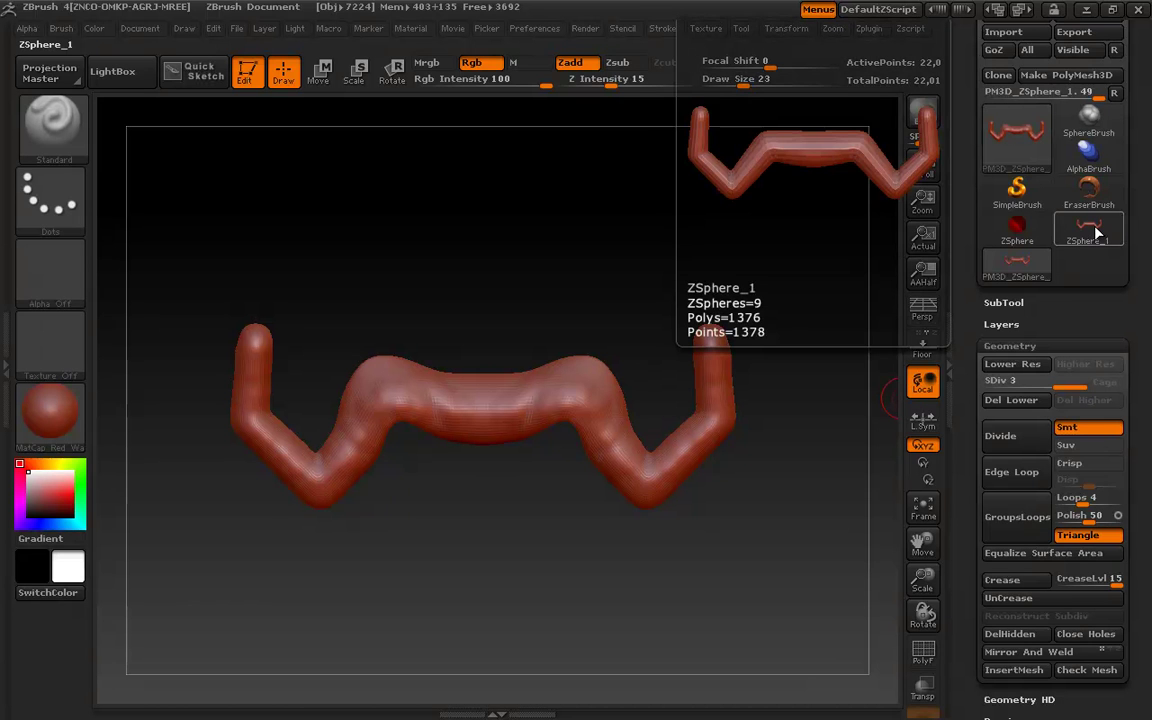
{"action": "left_click", "coordinate": [1096, 233]}
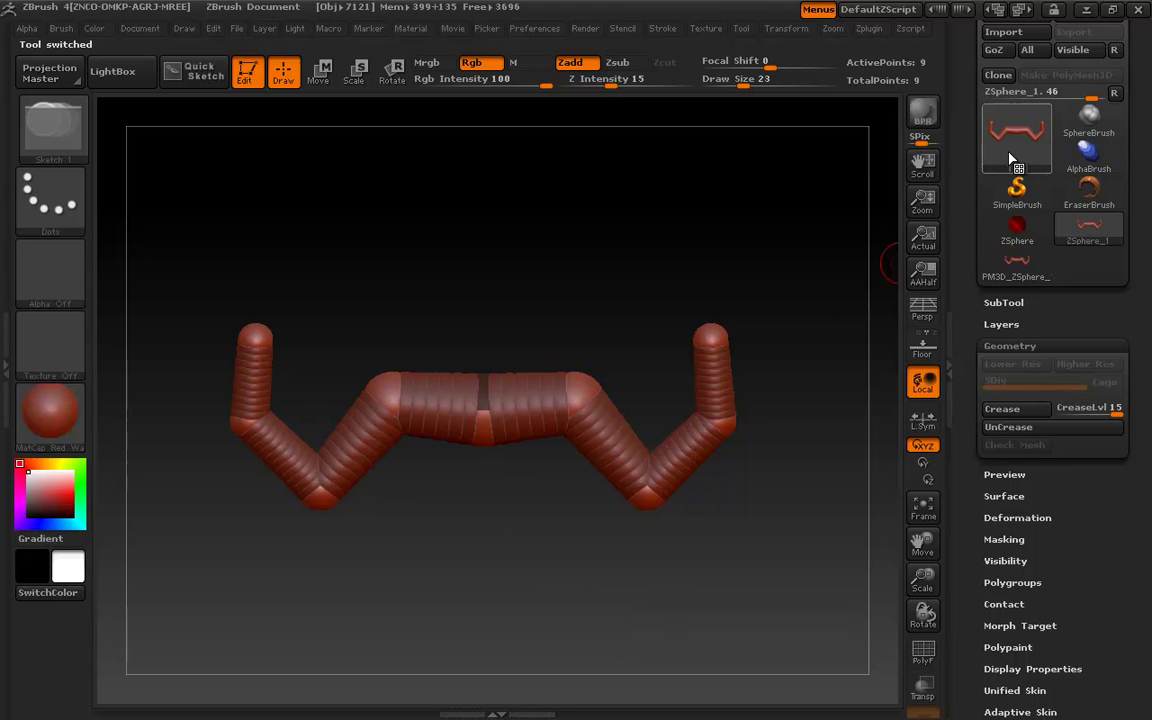
{"action": "mouse_move", "coordinate": [1016, 270]}
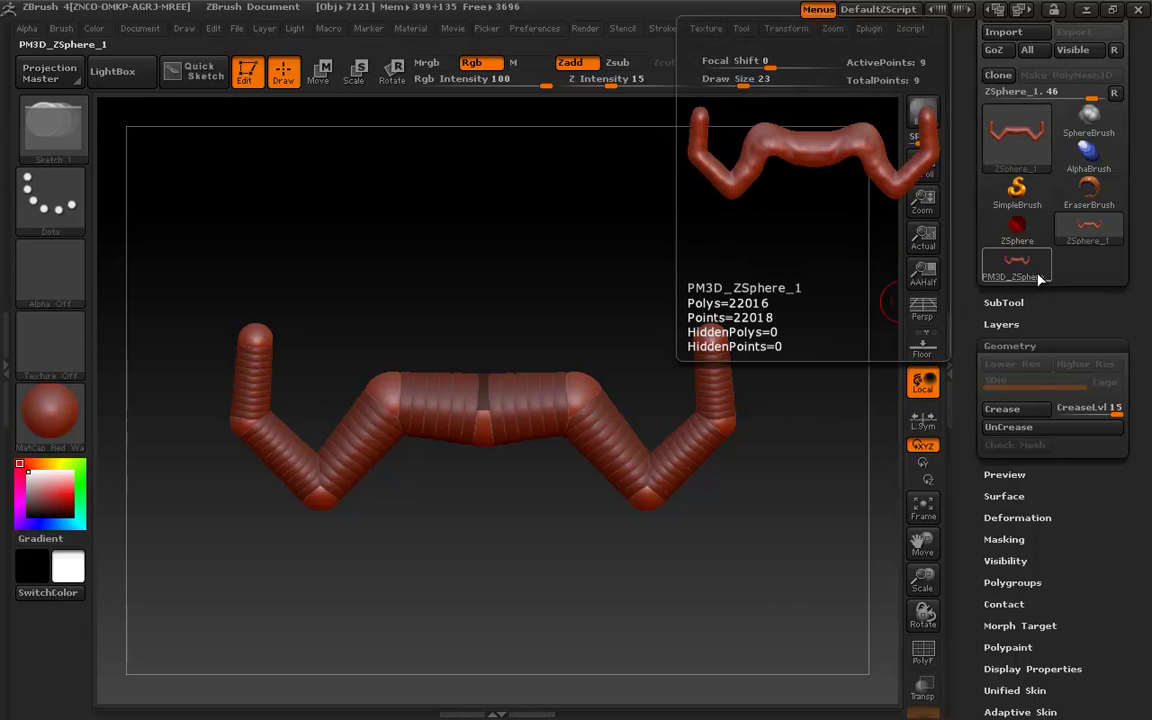
{"action": "mouse_move", "coordinate": [1080, 244]}
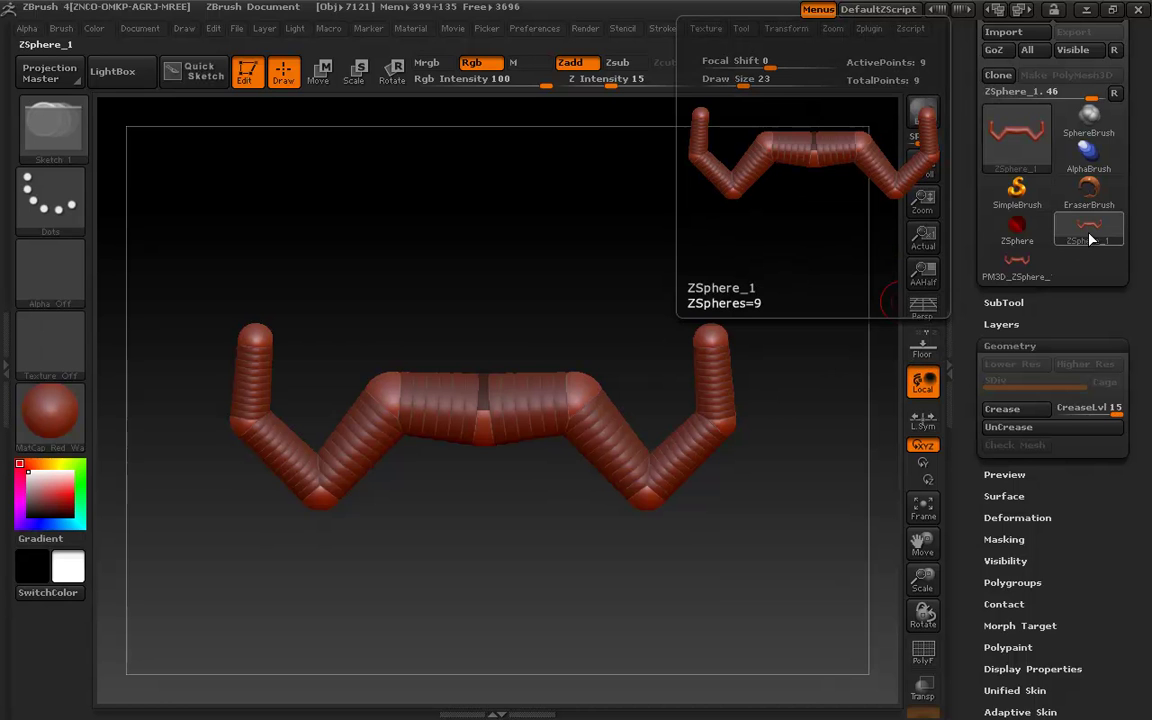
{"action": "left_click_drag", "start_coordinate": [522, 527], "coordinate": [506, 411]}
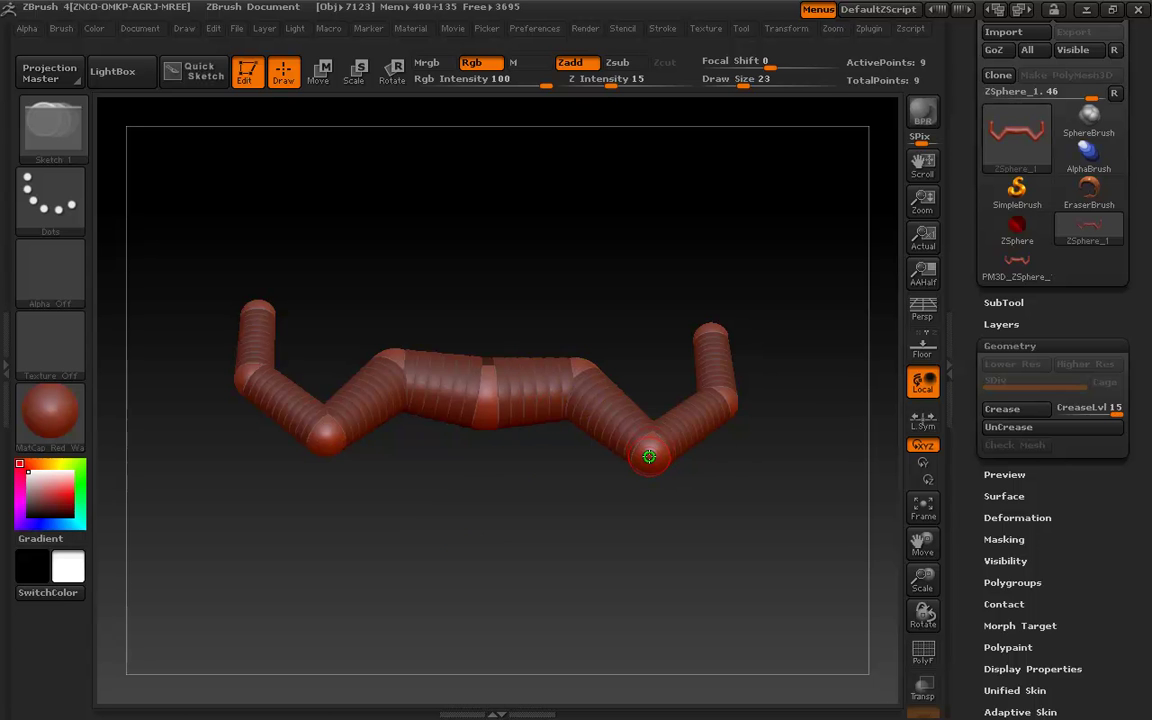
{"action": "left_click_drag", "start_coordinate": [650, 456], "coordinate": [640, 478]}
{"action": "mouse_move", "coordinate": [579, 501]}
{"action": "left_mouse_down"}
{"action": "mouse_move", "coordinate": [496, 612]}
{"action": "mouse_move", "coordinate": [529, 607]}
{"action": "left_mouse_up"}
{"action": "key", "text": "w"}
{"action": "mouse_move", "coordinate": [648, 458]}
{"action": "left_mouse_down"}
{"action": "mouse_move", "coordinate": [589, 559]}
{"action": "mouse_move", "coordinate": [473, 620]}
{"action": "mouse_move", "coordinate": [477, 634]}
{"action": "left_mouse_up"}
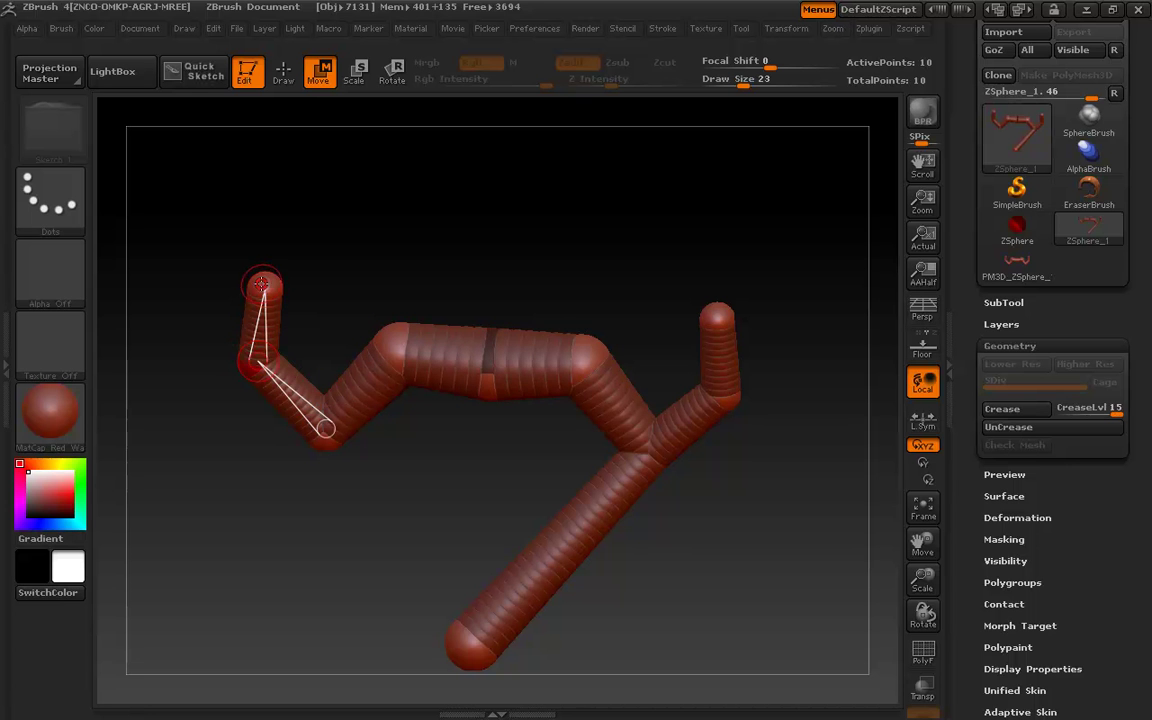
{"action": "left_click_drag", "start_coordinate": [554, 371], "coordinate": [516, 438]}
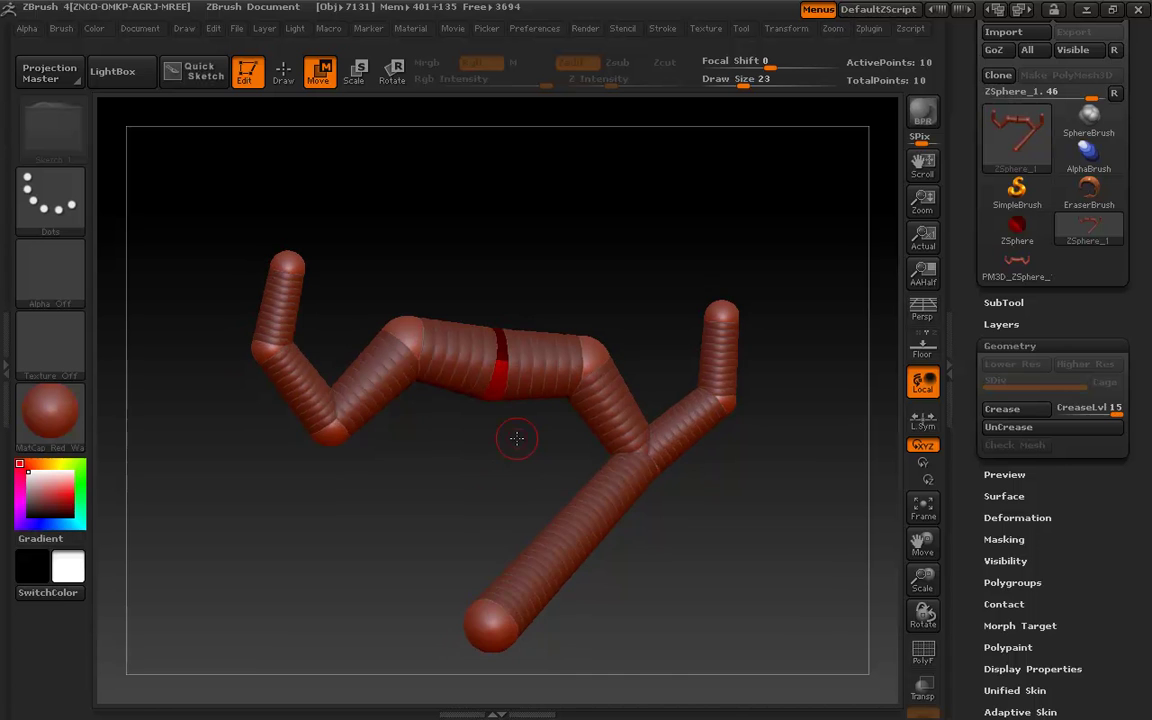
{"action": "left_click_drag", "start_coordinate": [440, 570], "coordinate": [330, 536]}
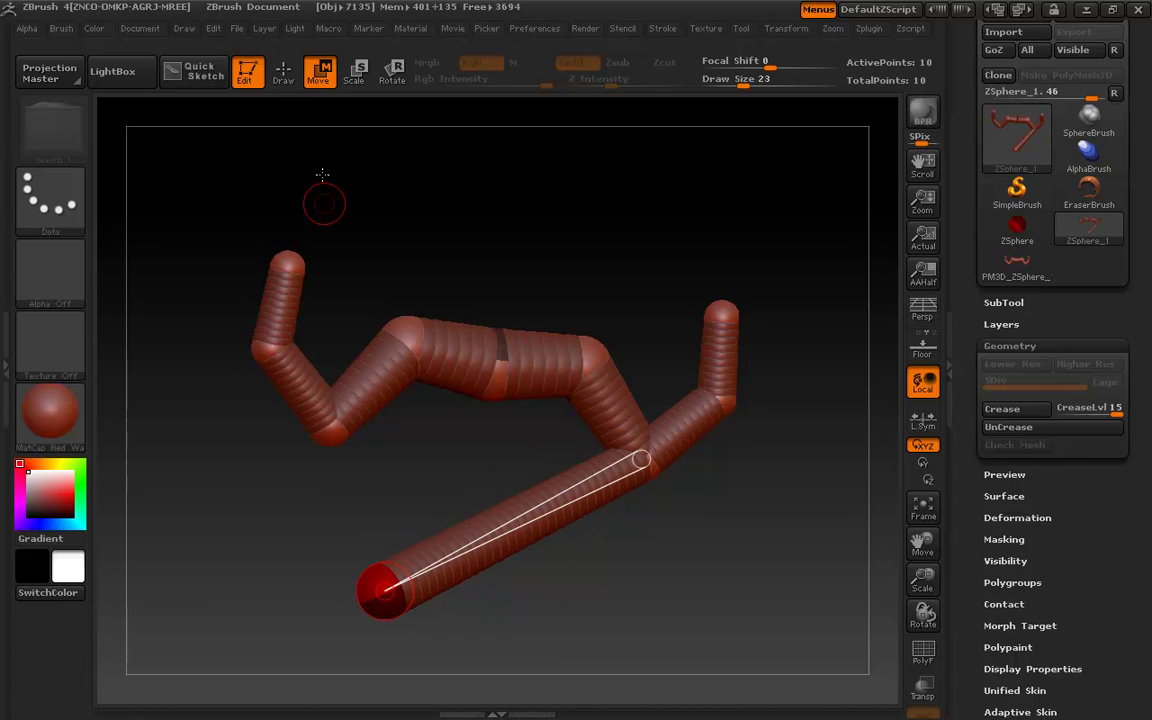
{"action": "left_click", "coordinate": [284, 77]}
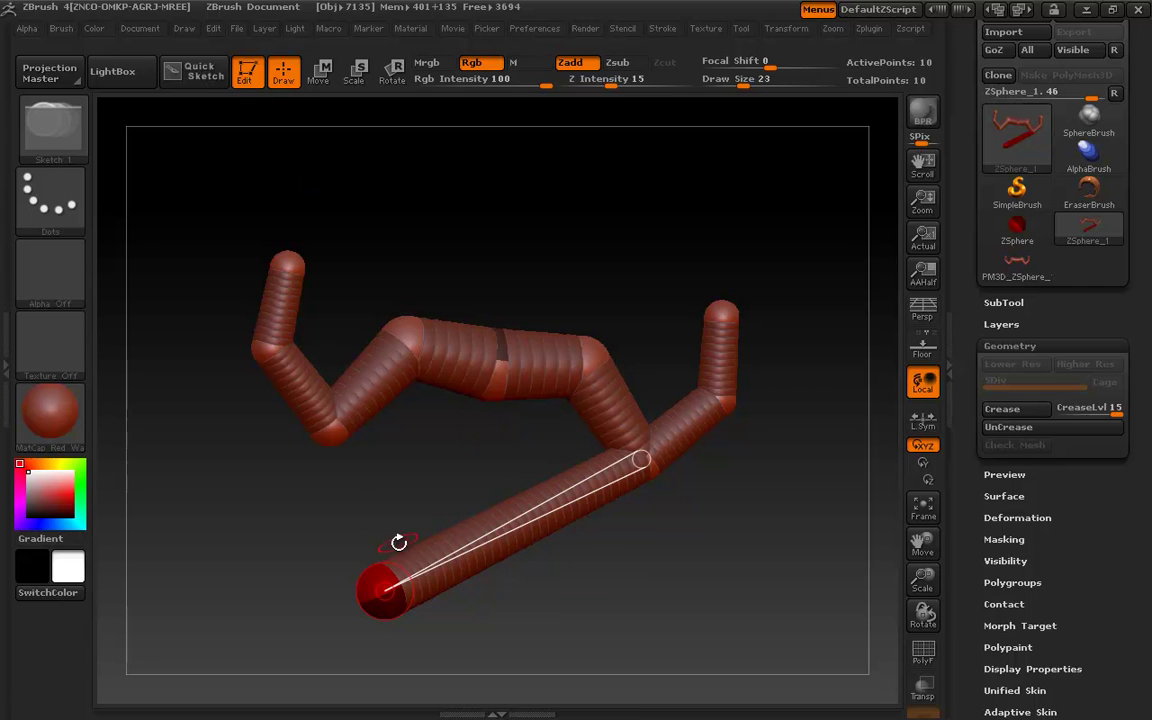
{"action": "left_click", "coordinate": [385, 592], "text": "alt"}
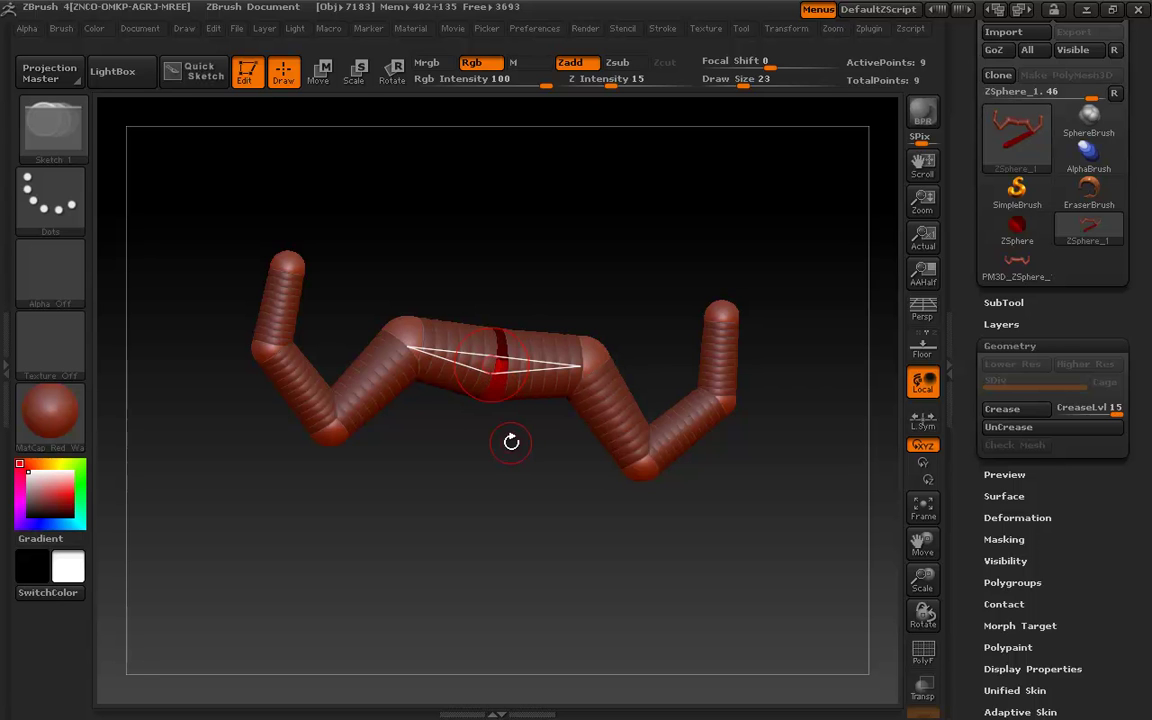
Rotate the view and Shift-snap the W chain to a straight front view
{"action": "left_click_drag", "start_coordinate": [514, 442], "coordinate": [498, 446]}
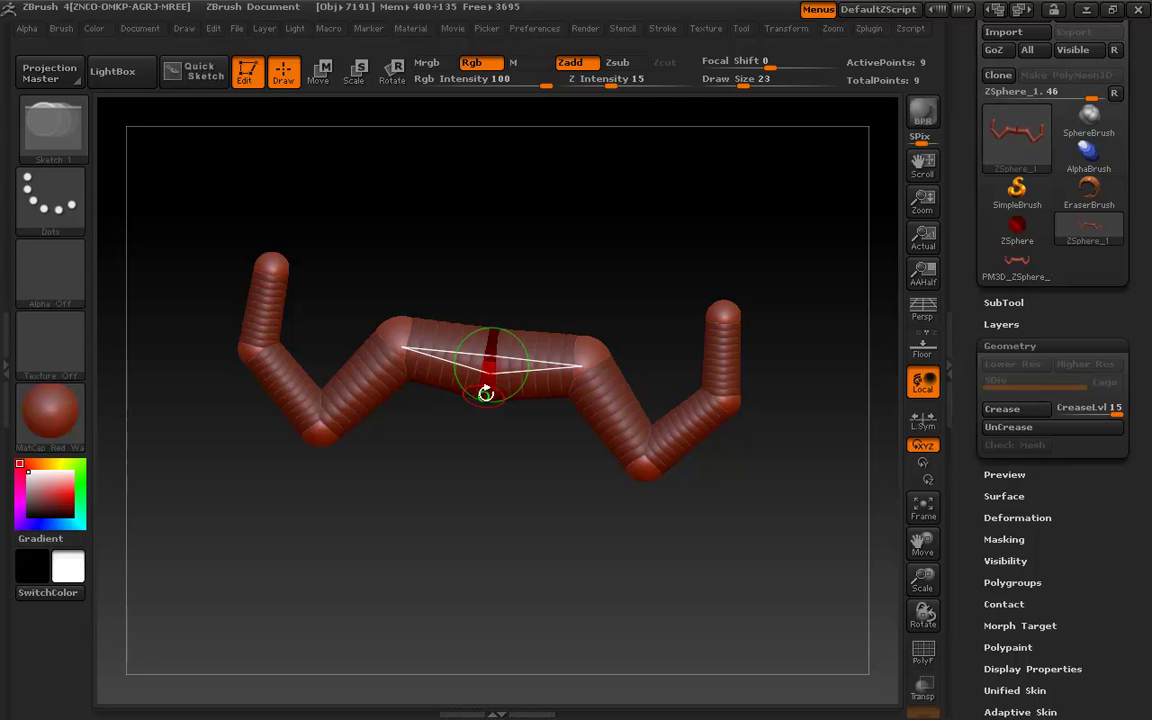
{"action": "left_click_drag", "start_coordinate": [486, 430], "coordinate": [542, 507], "text": "shift"}
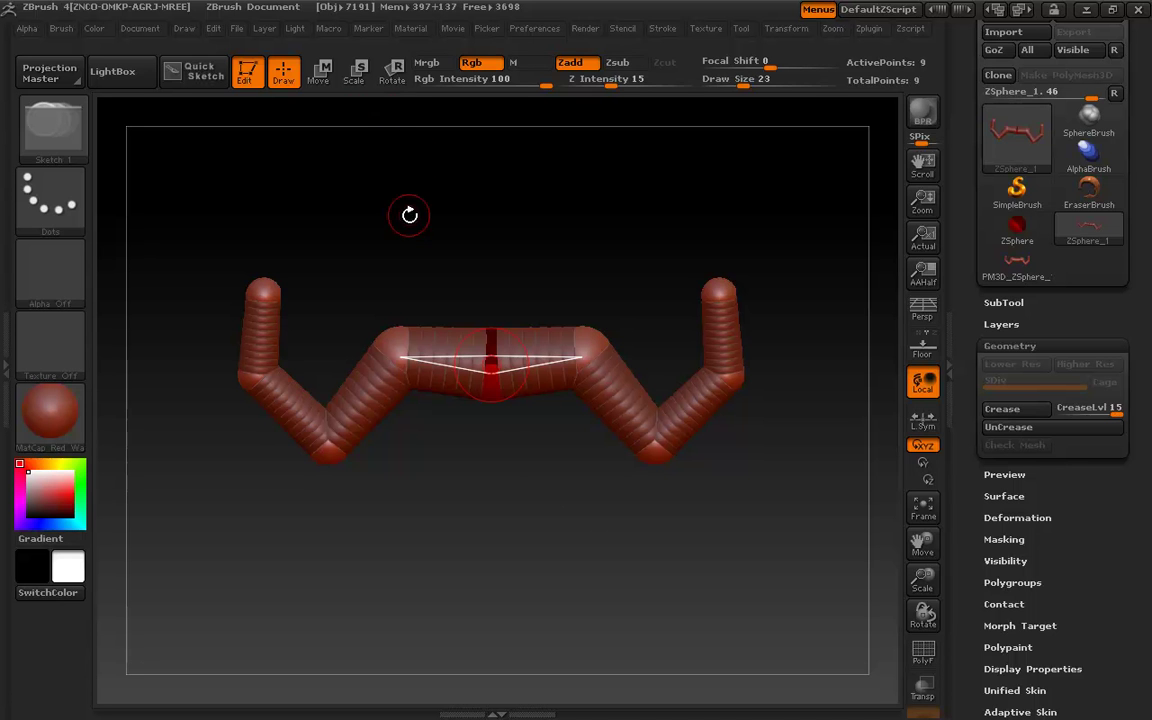
In Rotate mode, swing the chain's right arm up to the upper right, bending at its tip
{"action": "left_click", "coordinate": [393, 72]}
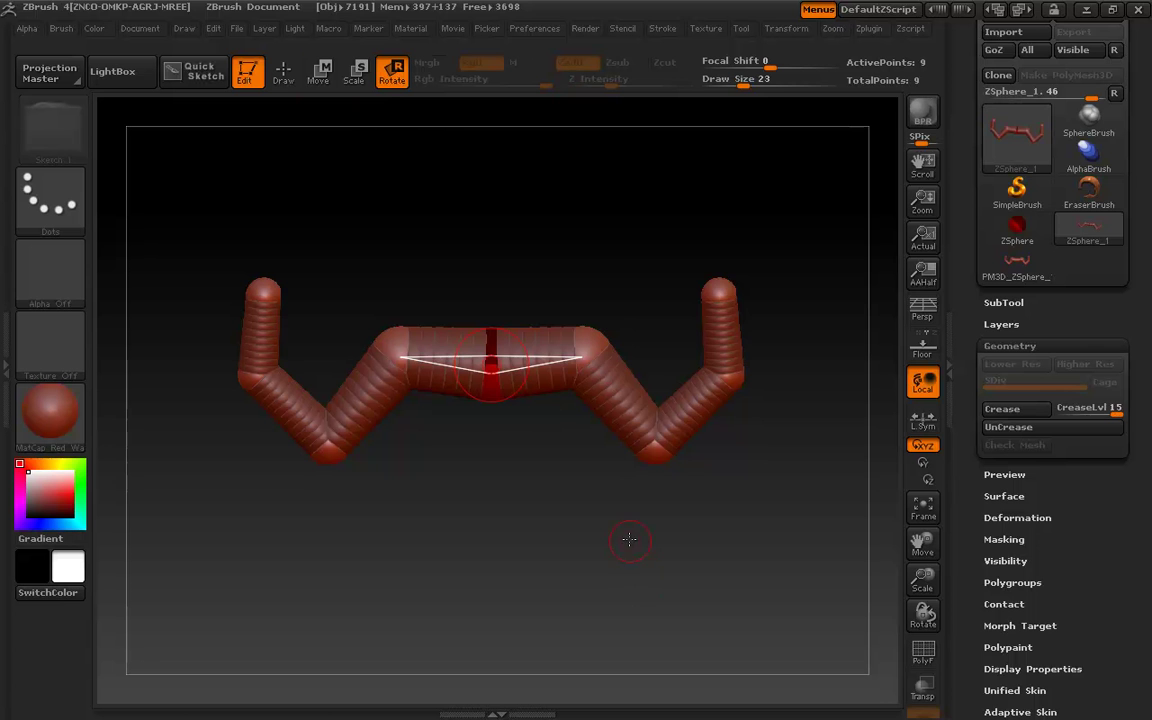
{"action": "left_click_drag", "start_coordinate": [617, 347], "coordinate": [873, 523]}
{"action": "left_click_drag", "start_coordinate": [768, 428], "coordinate": [600, 245]}
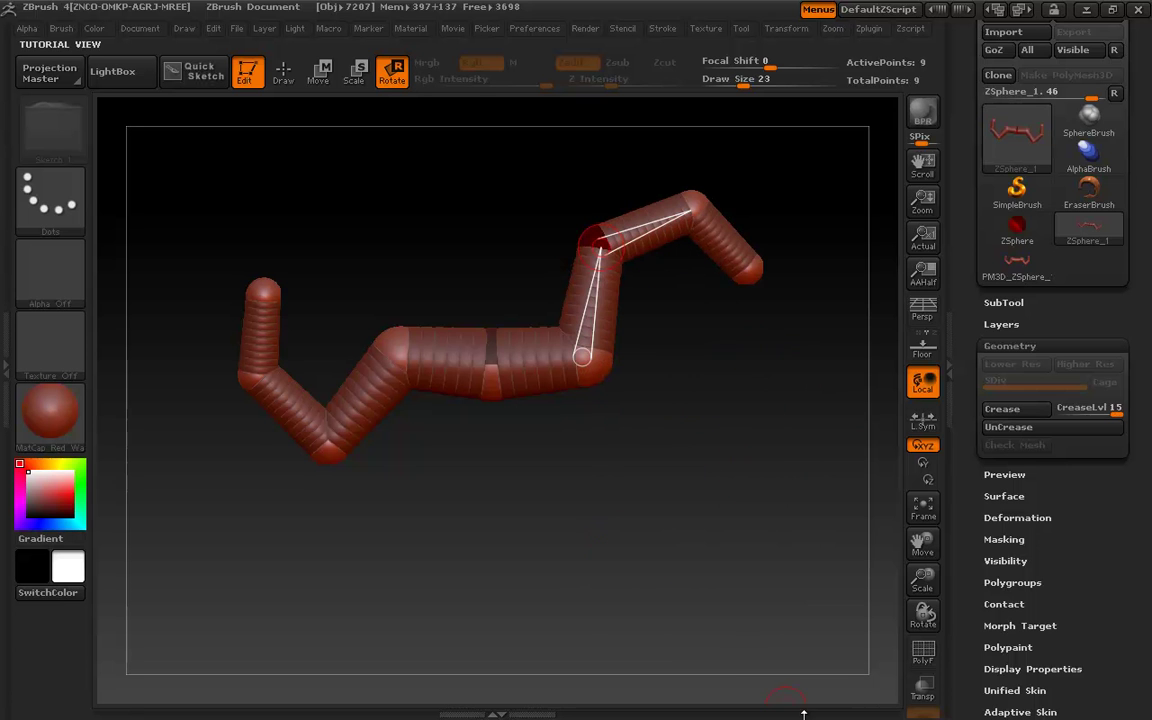